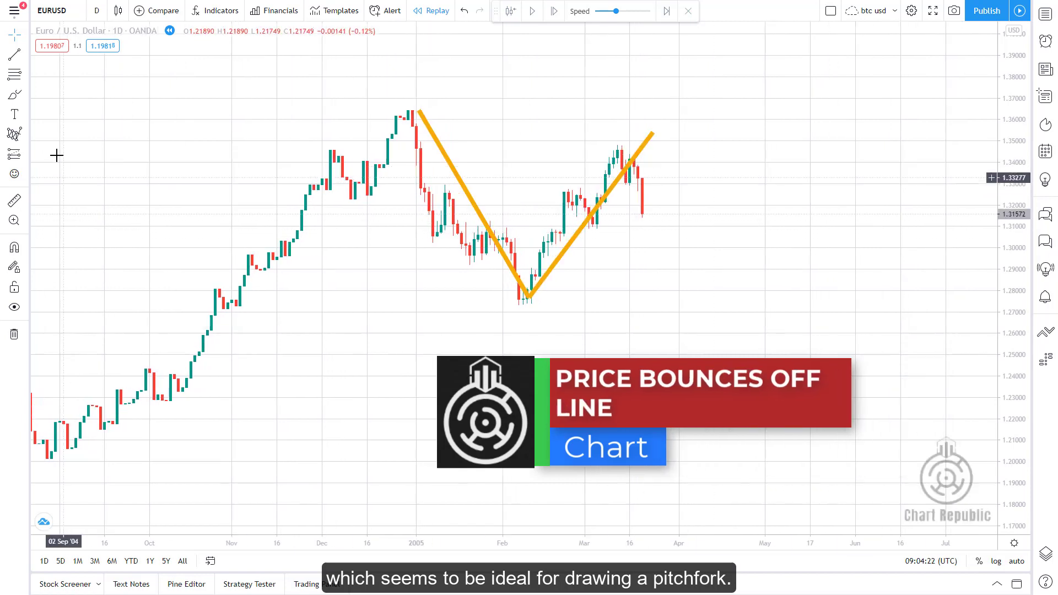
- Draw a classic pitchfork on EURUSD from the December 2004 peak through the February low to the March high
left_click(24, 75)
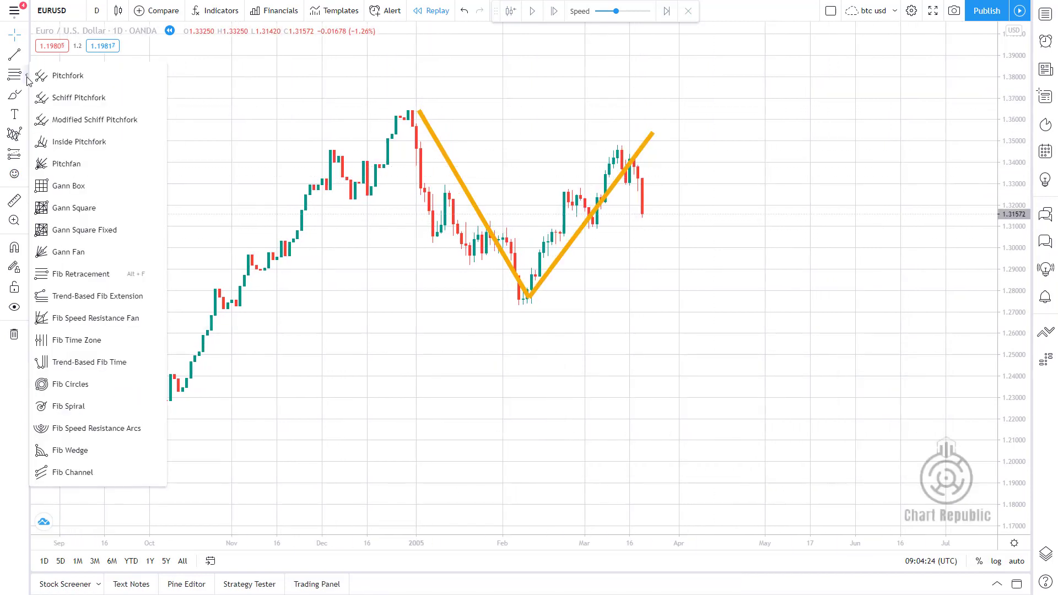
left_click(66, 73)
left_click(407, 111)
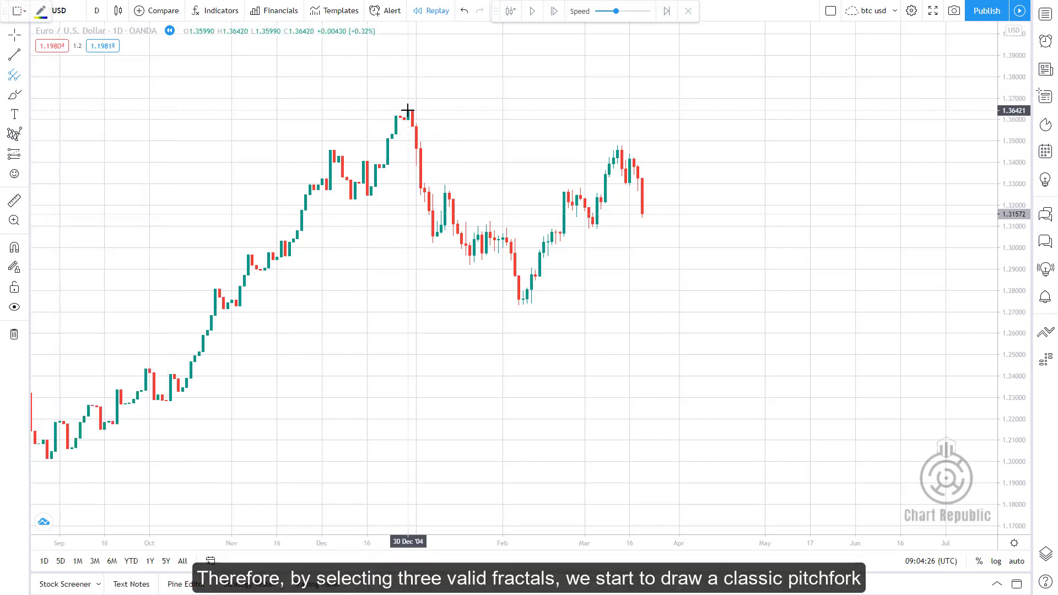
left_click(523, 302)
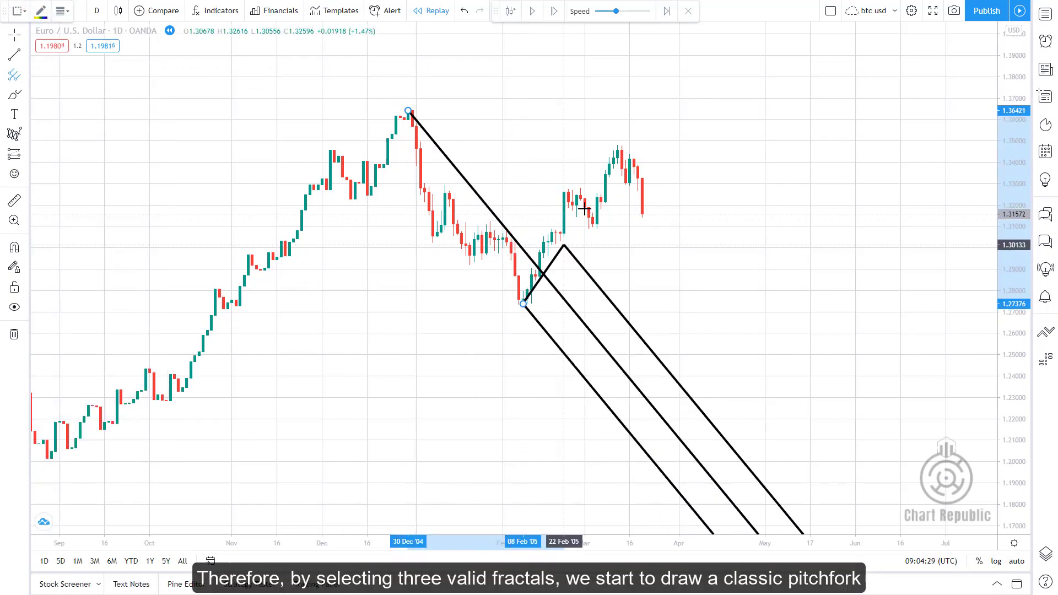
left_click(618, 145)
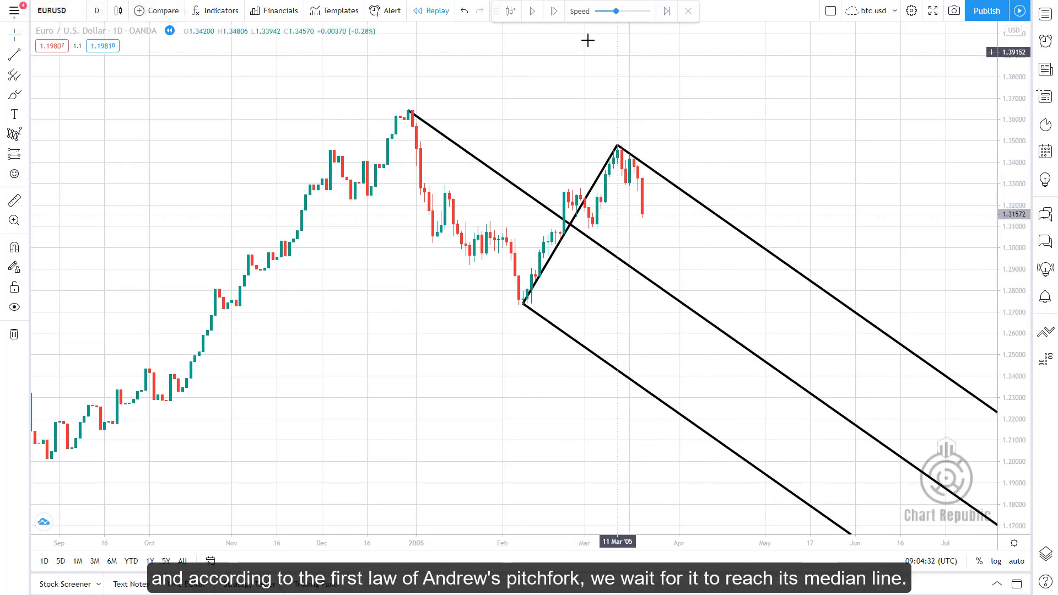
- Advance the EURUSD replay five bars with the replay forward button
left_click(553, 11)
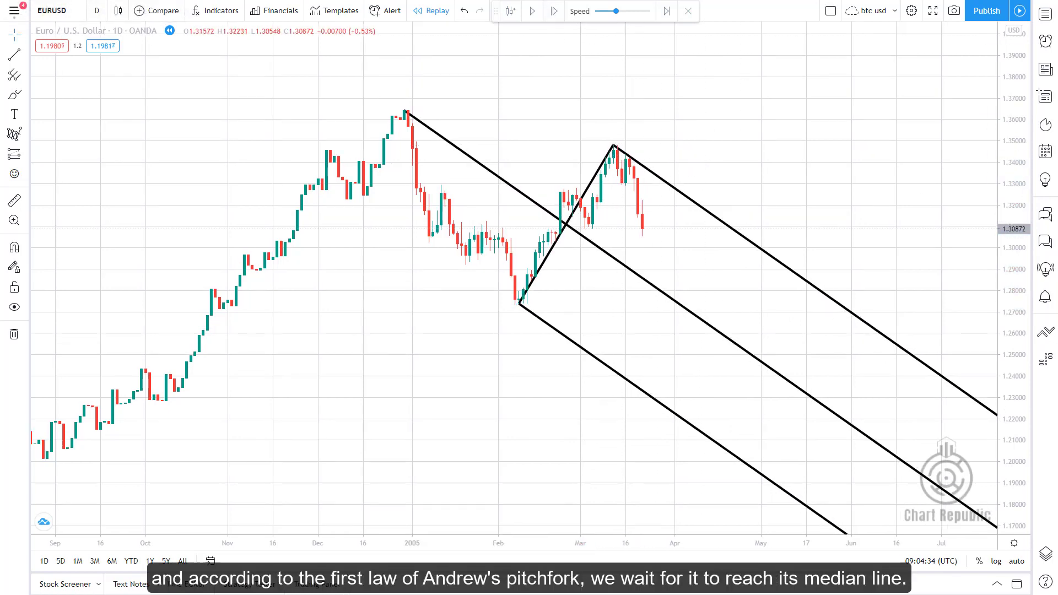
left_click(554, 11)
left_click(554, 11)
left_click(554, 11)
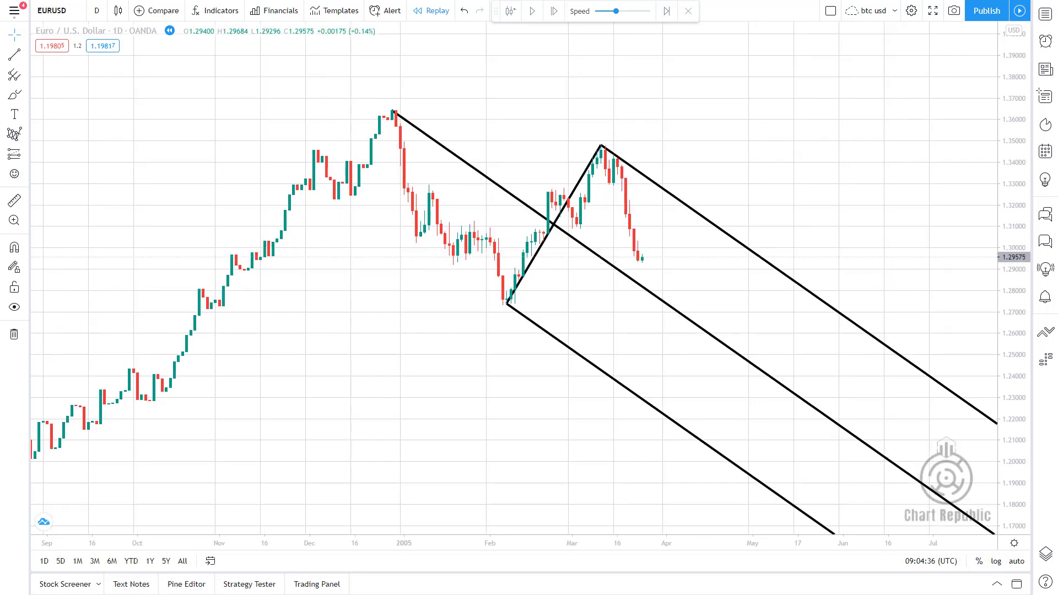
left_click(554, 11)
- Step the replay into May as price dips toward the median line, then stalls at the upper parallel
key("shift+Right")
key("shift+Right")
key("shift+Right")
key("shift+Right")
key("shift+Right")
key("shift+Right")
key("shift+Right")
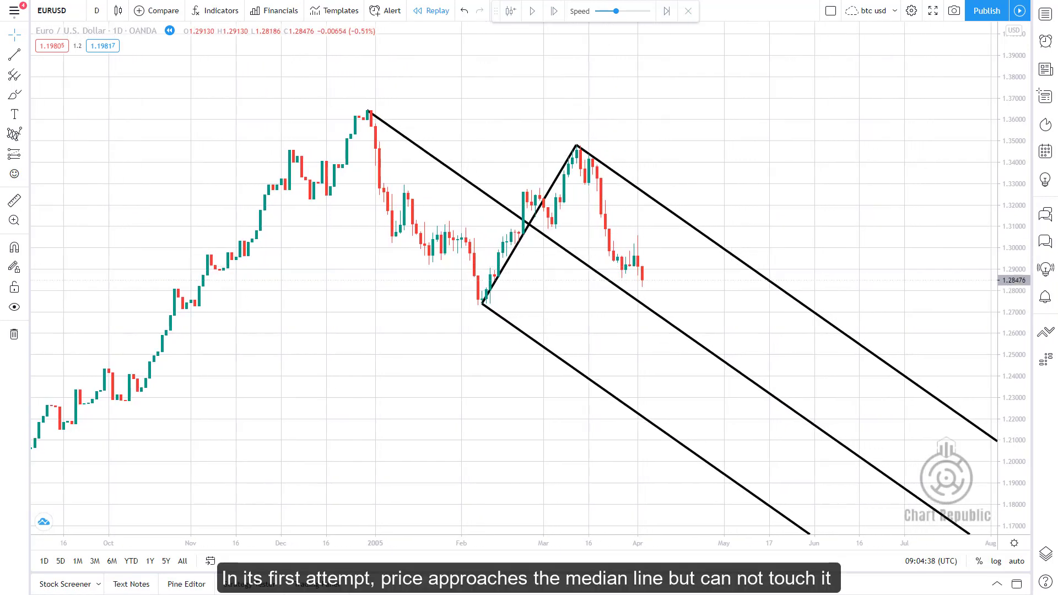
key("shift+Right")
key("shift+Right")
key("shift+Right")
key("shift+Right")
key("shift+Right")
key("shift+Right")
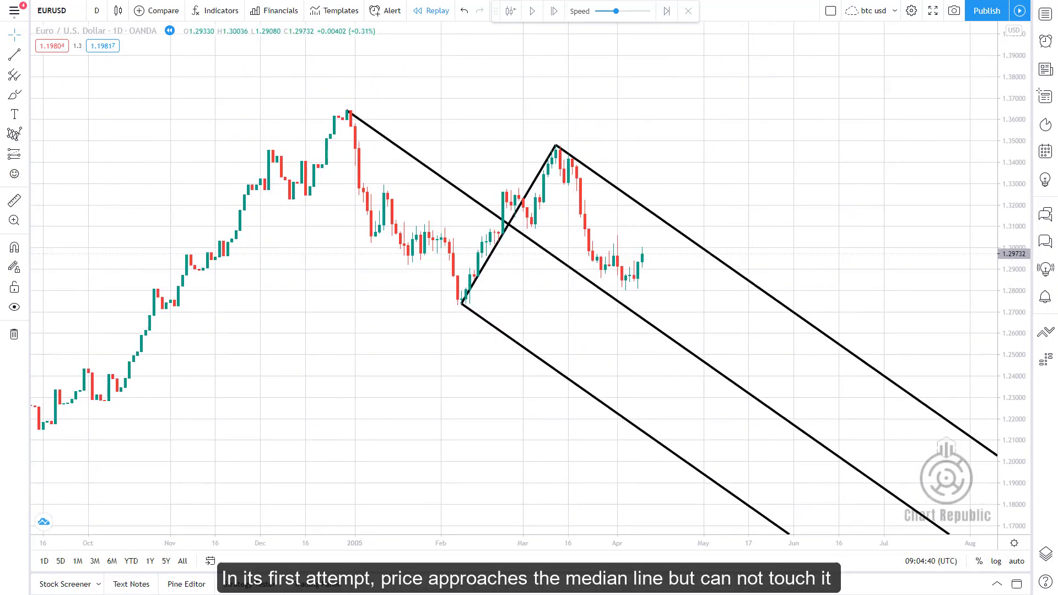
key("shift+Right")
key("shift+Right")
key("shift+Right")
key("shift+Right")
key("shift+Right")
key("shift+Right")
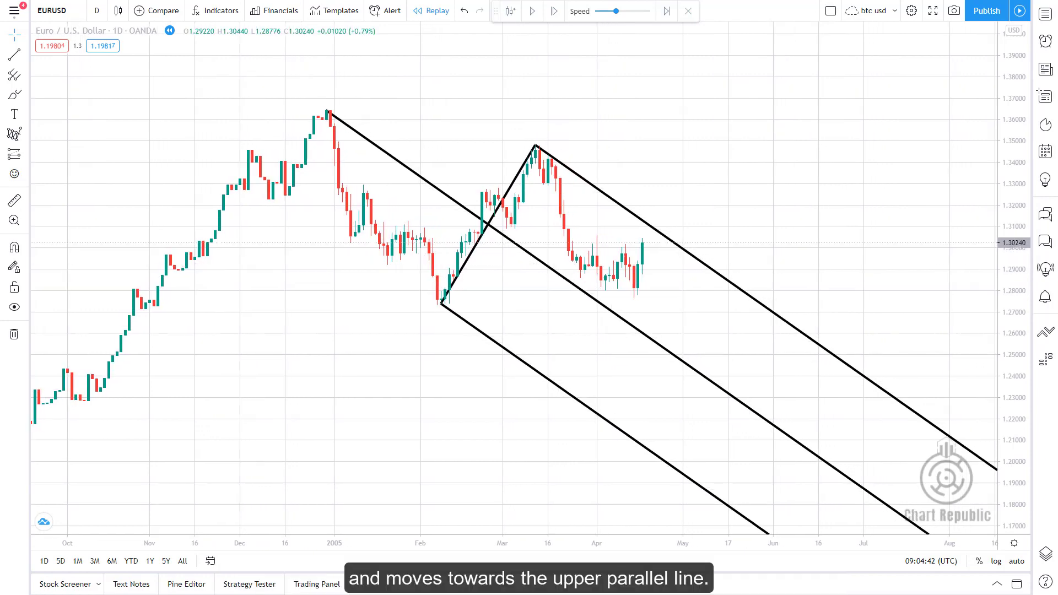
key("shift+Right")
key("shift+Right")
key("shift+Right")
key("shift+Right")
key("shift+Right")
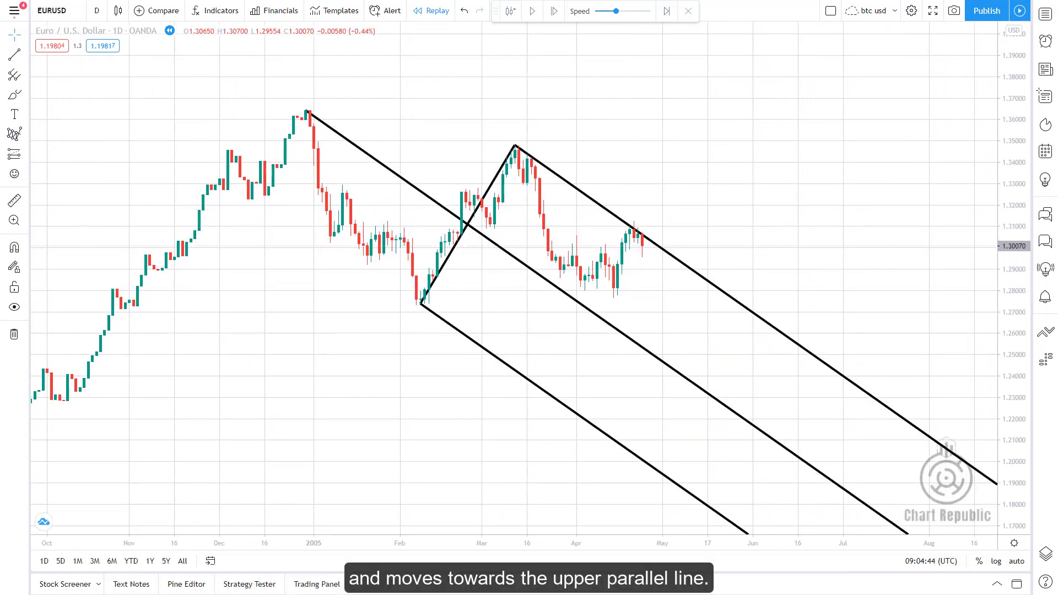
key("shift+Right")
key("shift+Right")
key("shift+Right")
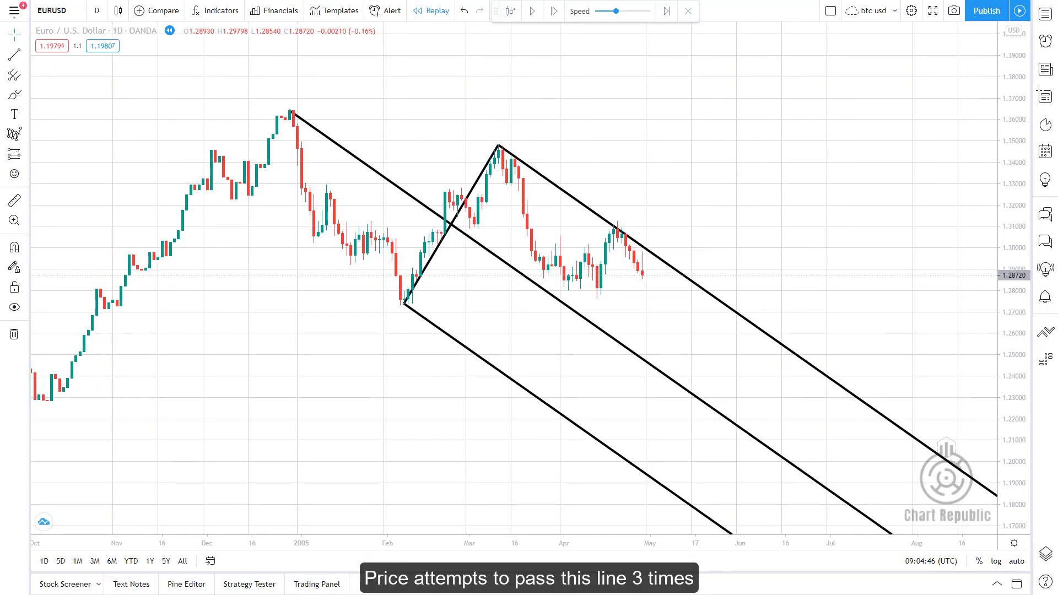
key("shift+Right")
key("shift+Right")
key("shift+Right")
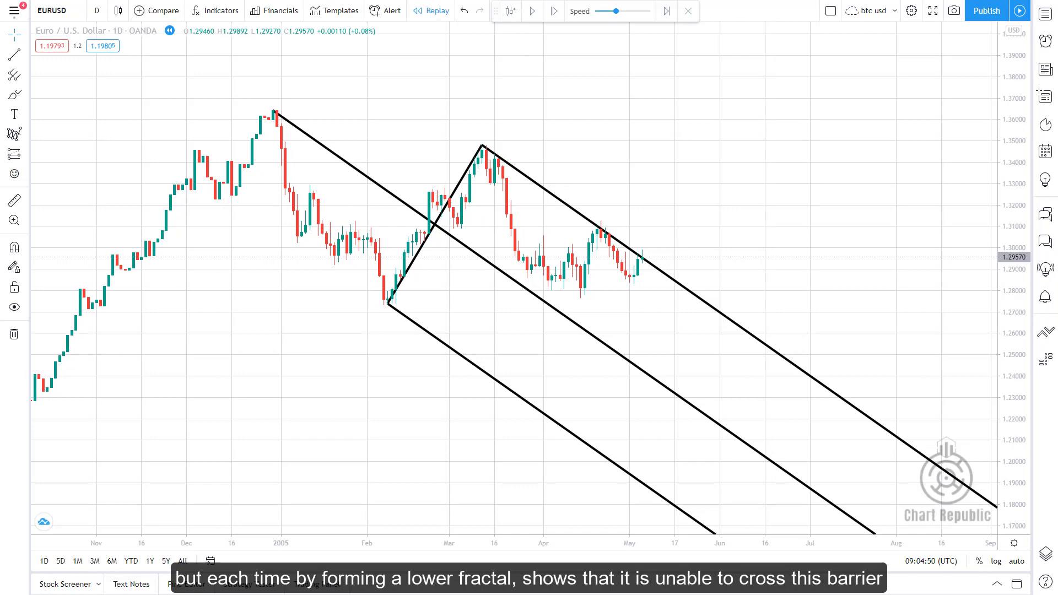
key("shift+Right")
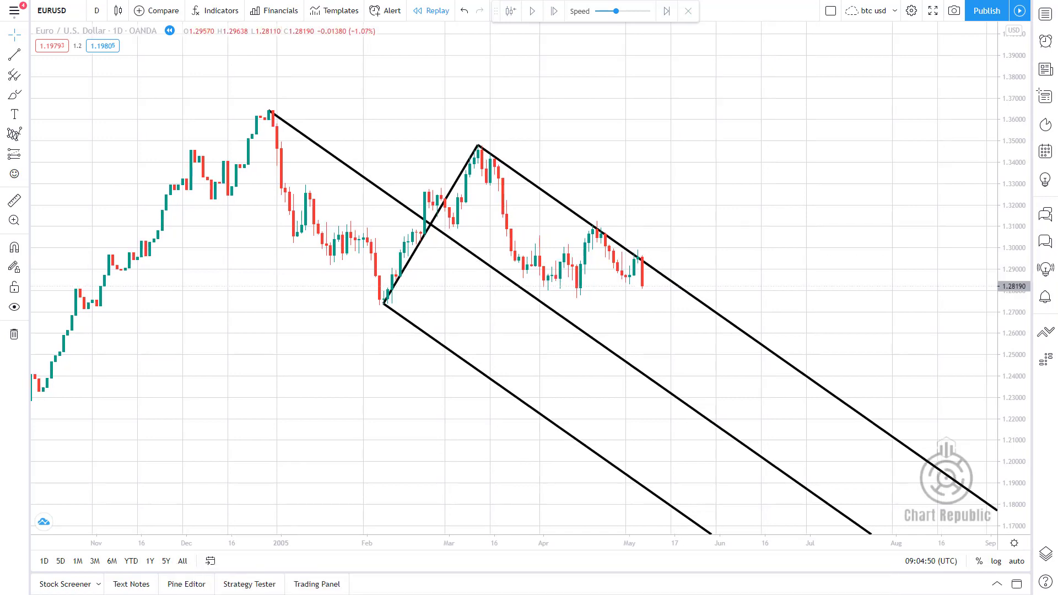
key("shift+Right")
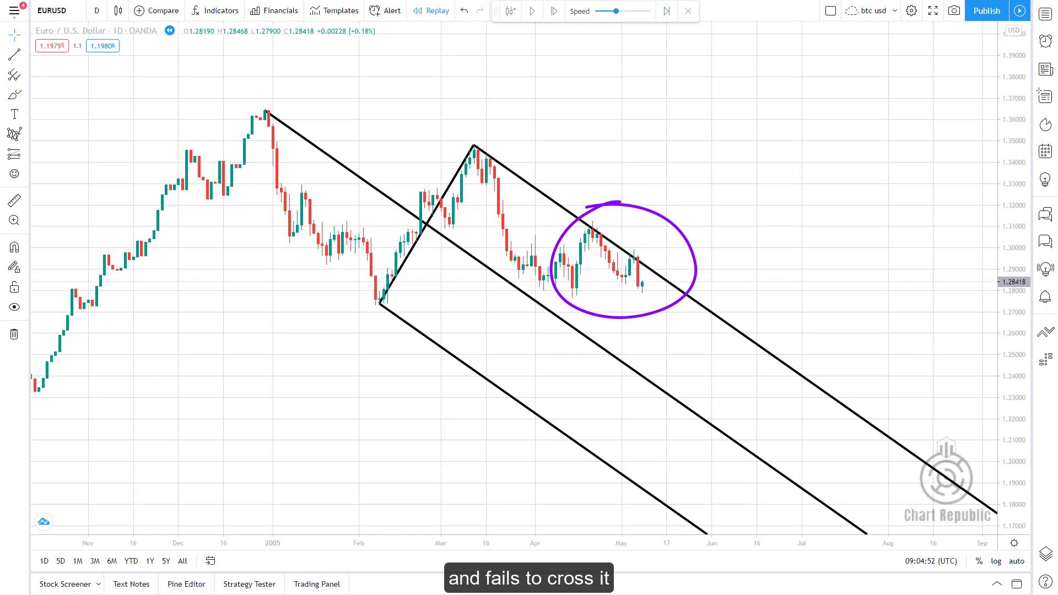
- Replay the sharp drop from the upper line down to the pitchfork's median line
key("shift+Right")
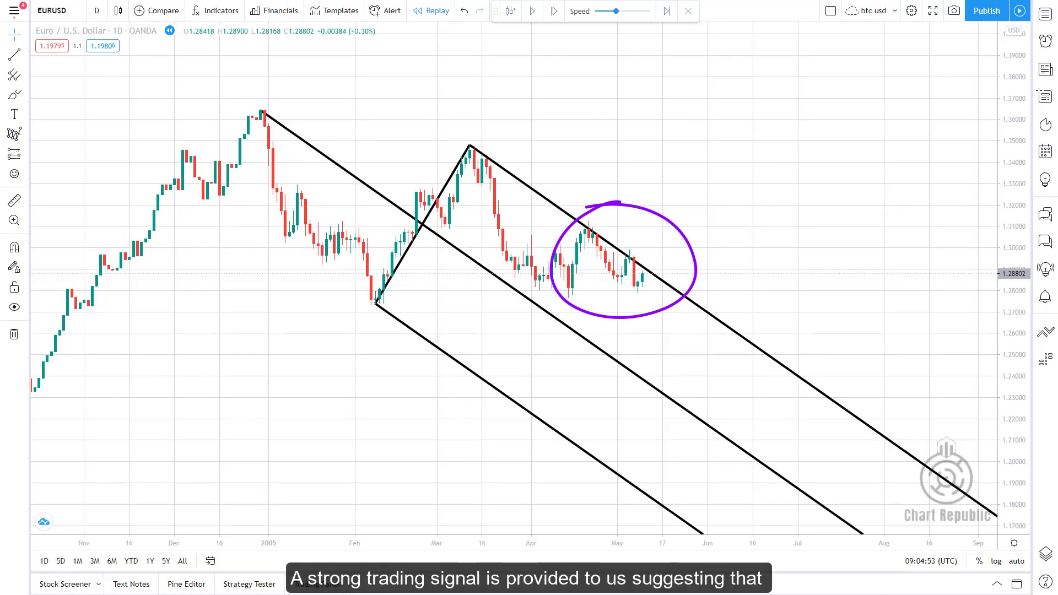
key("shift+Right")
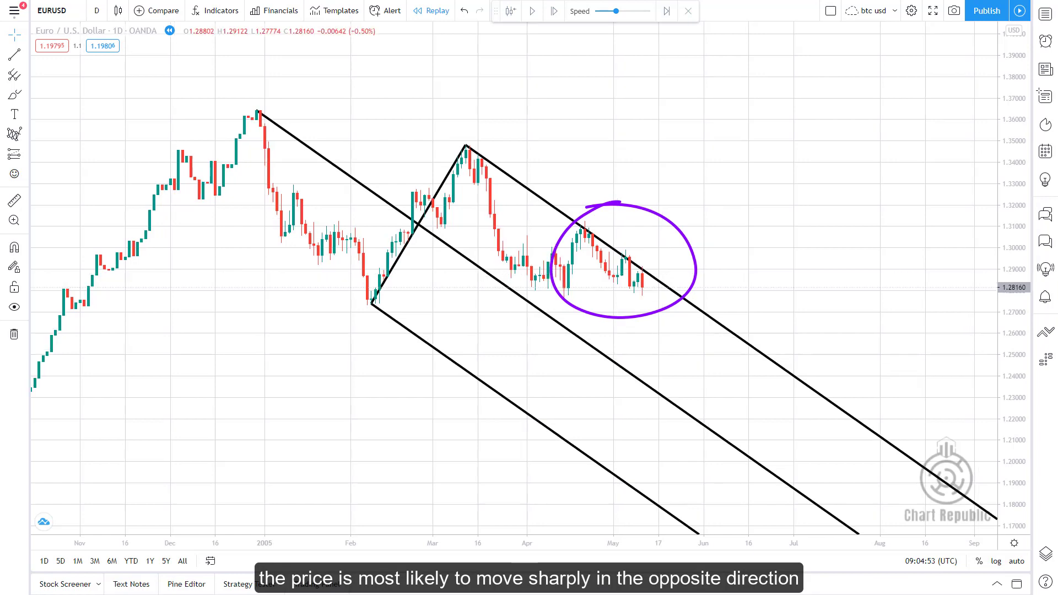
key("shift+Right")
key("shift+Right")
key("shift+Right")
key("shift+Right")
key("shift+Right")
key("shift+Right")
key("shift+Right")
key("shift+Right")
key("shift+Right")
key("shift+Right")
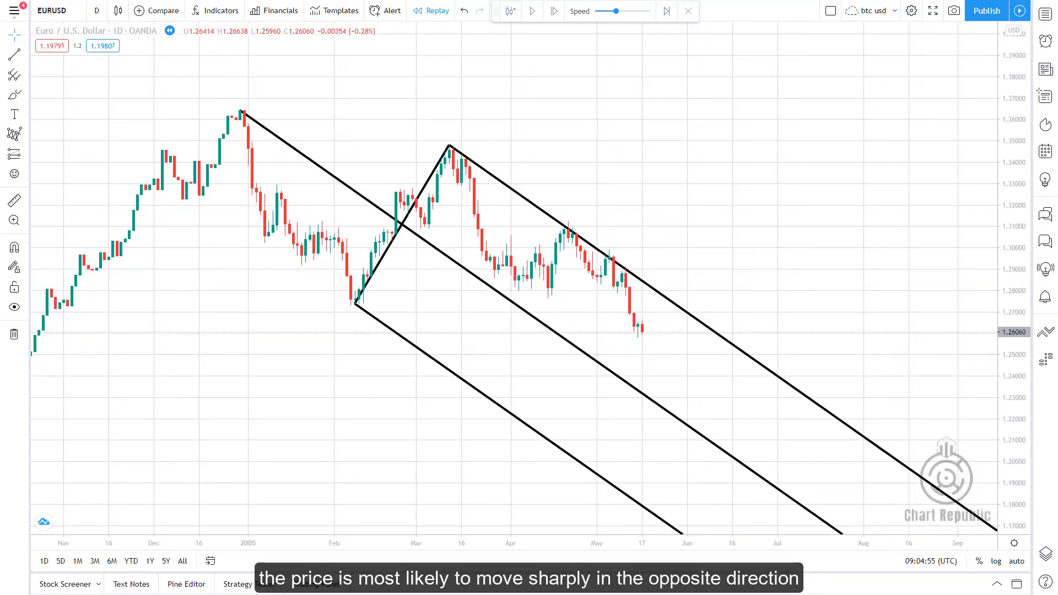
key("shift+Right")
key("shift+Right")
key("shift+Right")
key("shift+Right")
key("shift+Right")
key("shift+Right")
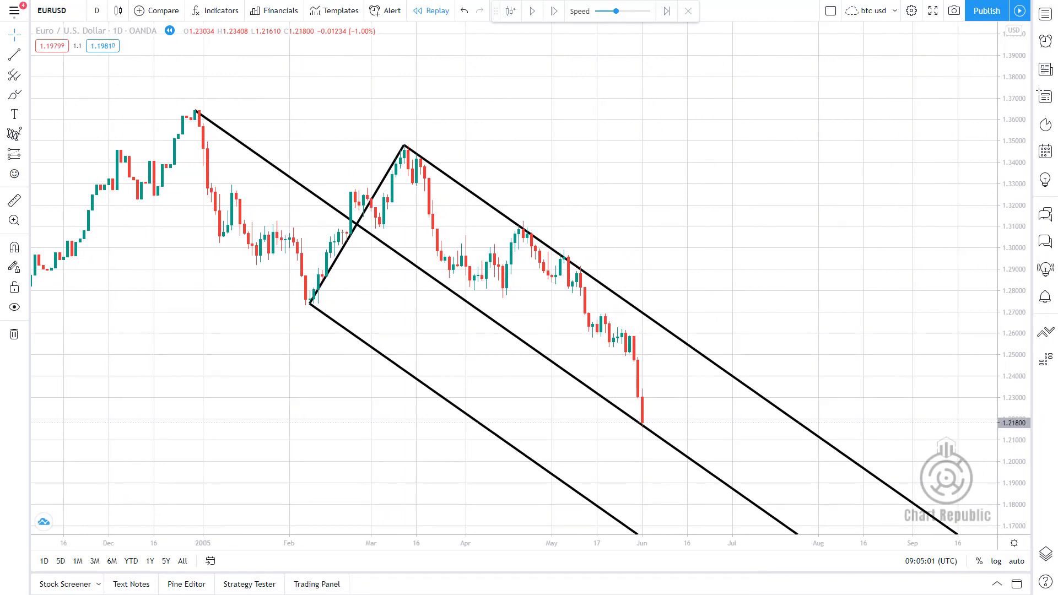
- Continue replaying into early July as price bounces along the median line near 1.1966
key("shift+Right")
key("shift+Right")
key("shift+Right")
key("shift+Right")
key("shift+Right")
key("shift+Right")
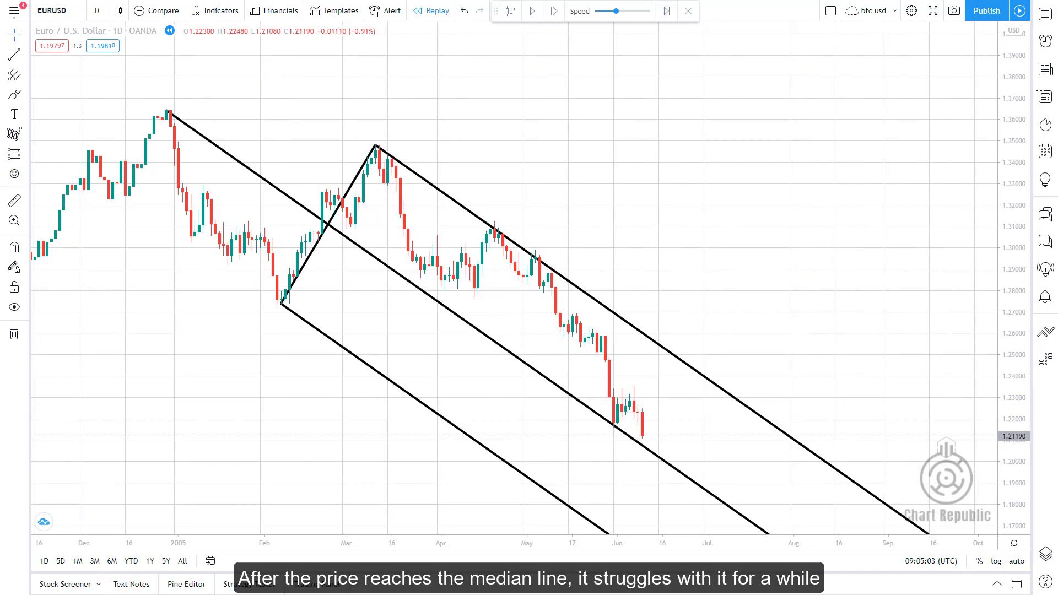
key("shift+Right")
key("shift+Right")
key("shift+Right")
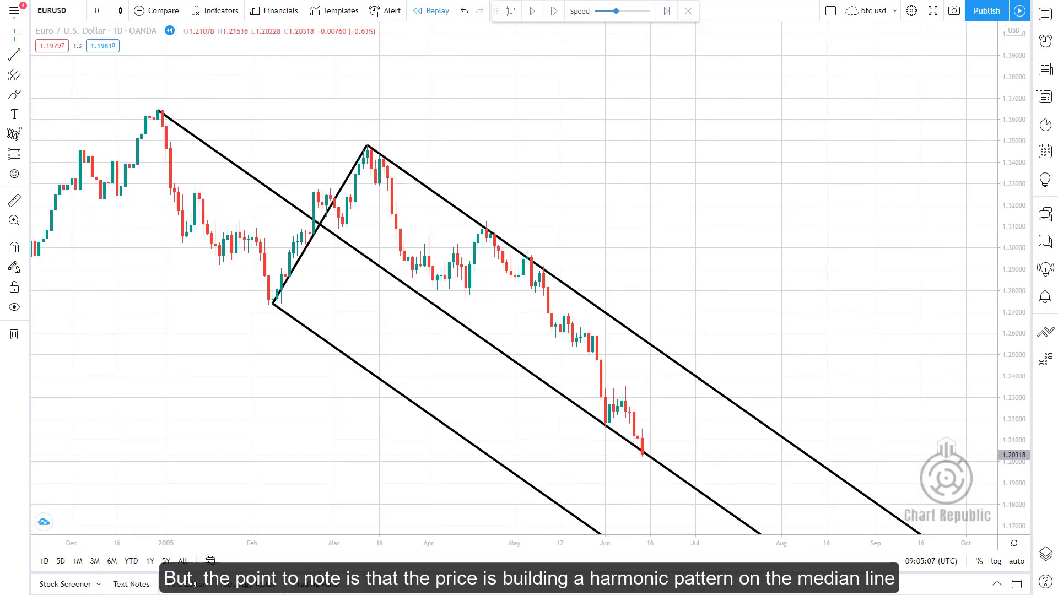
key("shift+Right")
key("shift+Right")
key("shift+Right")
key("shift+Right")
key("shift+Right")
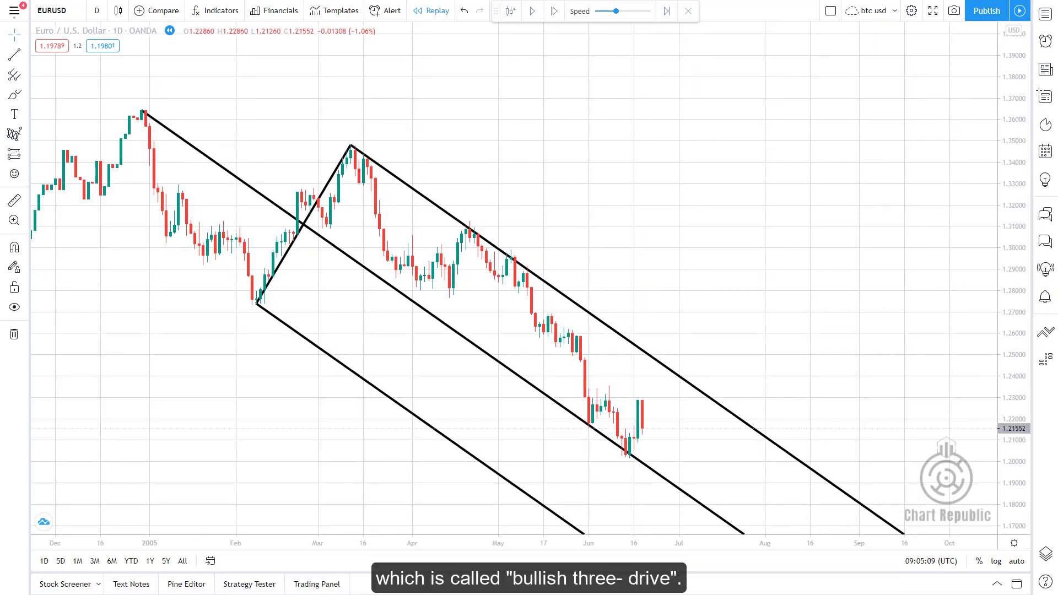
key("shift+Right")
key("shift+Right")
key("shift+Right")
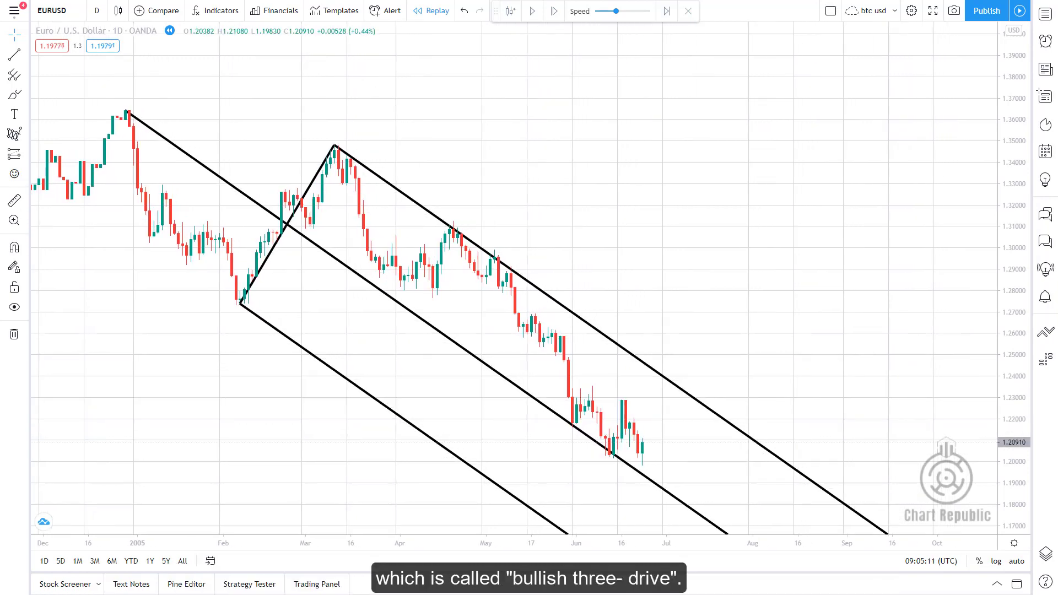
key("shift+Right")
key("shift+Right")
key("shift+Right")
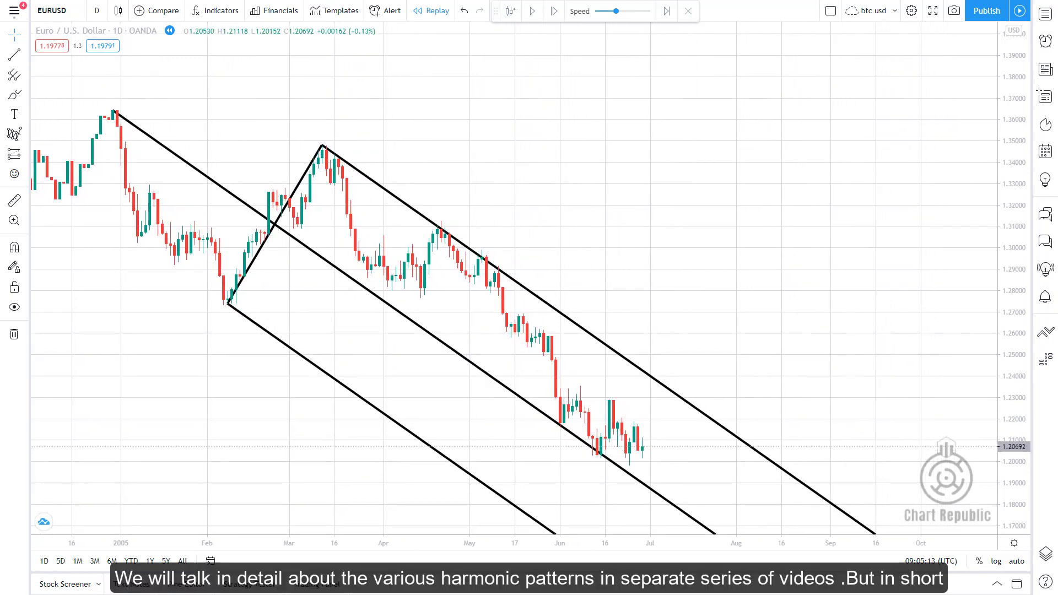
key("shift+Right")
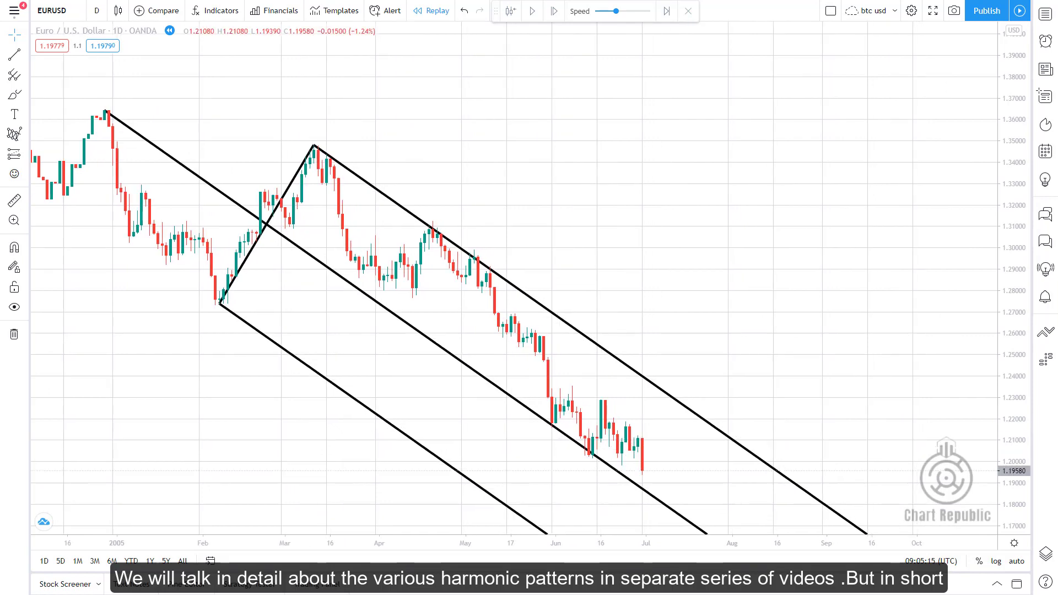
key("shift+Right")
key("shift+Right")
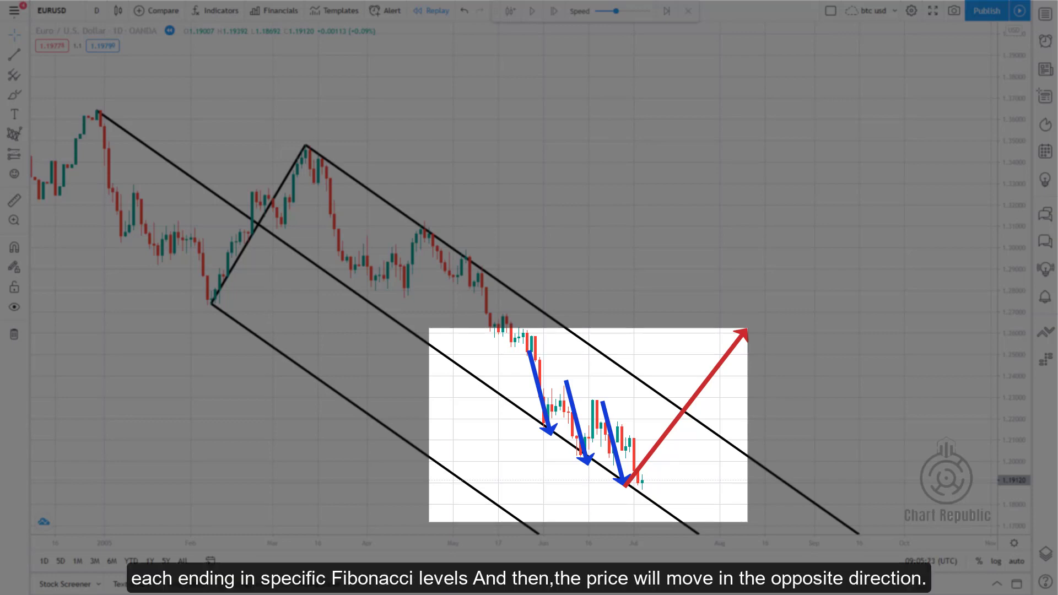
key("shift+Right")
key("shift+Right")
key("shift+Right")
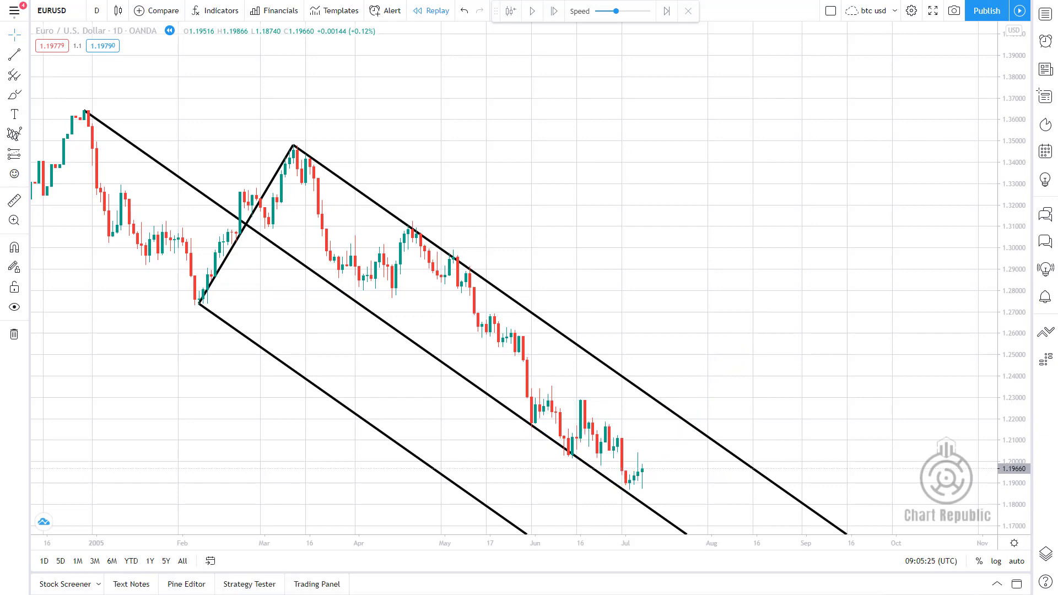
- Add a Relative Strength Index (RSI 14) pane under the chart and enlarge it
left_click(217, 12)
type("rsi")
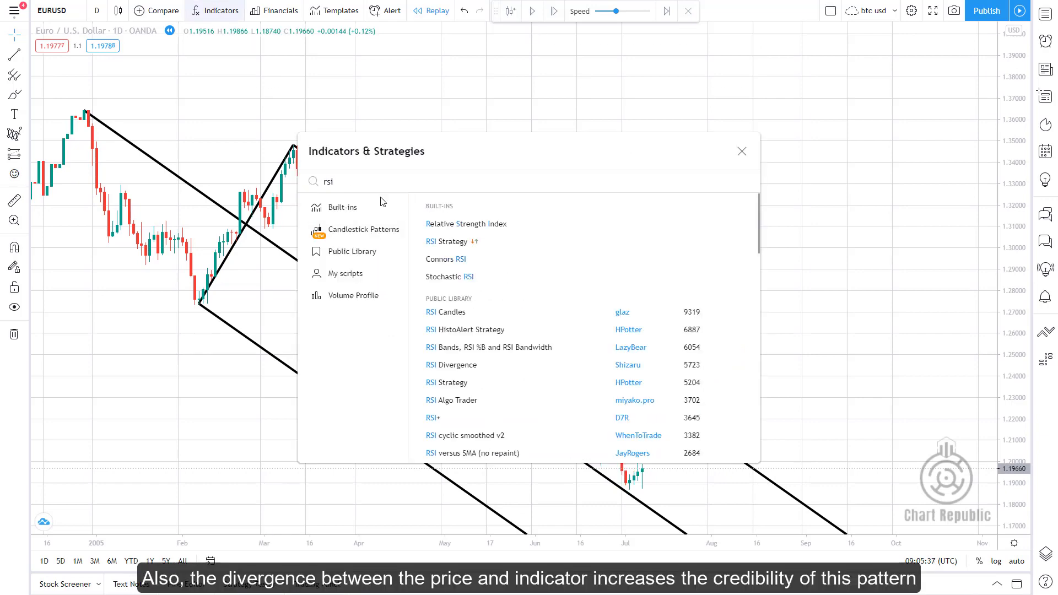
left_click(466, 224)
left_click(741, 151)
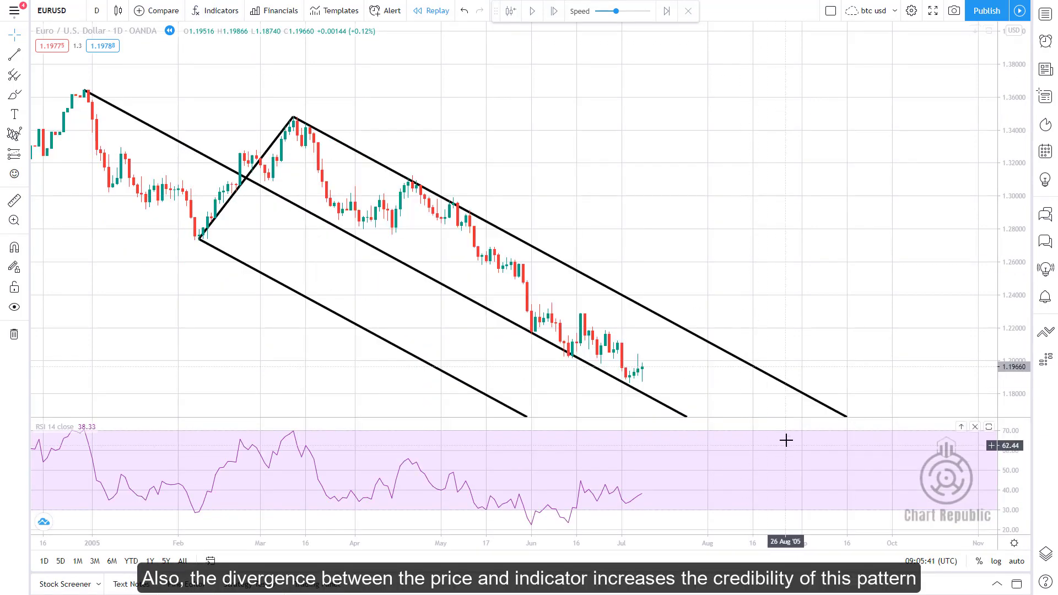
left_click_drag(803, 420, 806, 361)
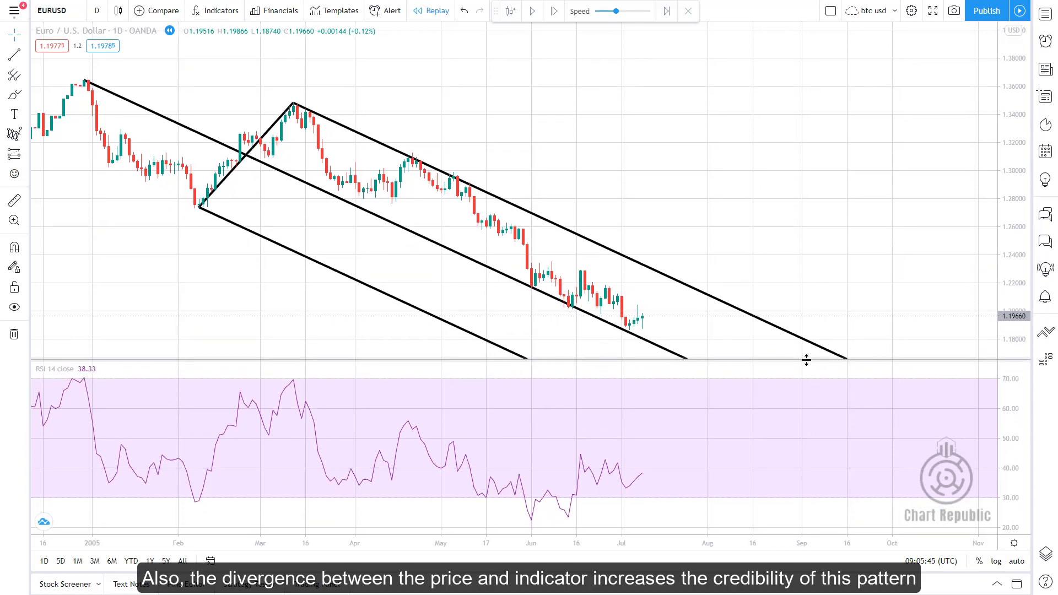
scroll(909, 281, "up", 3)
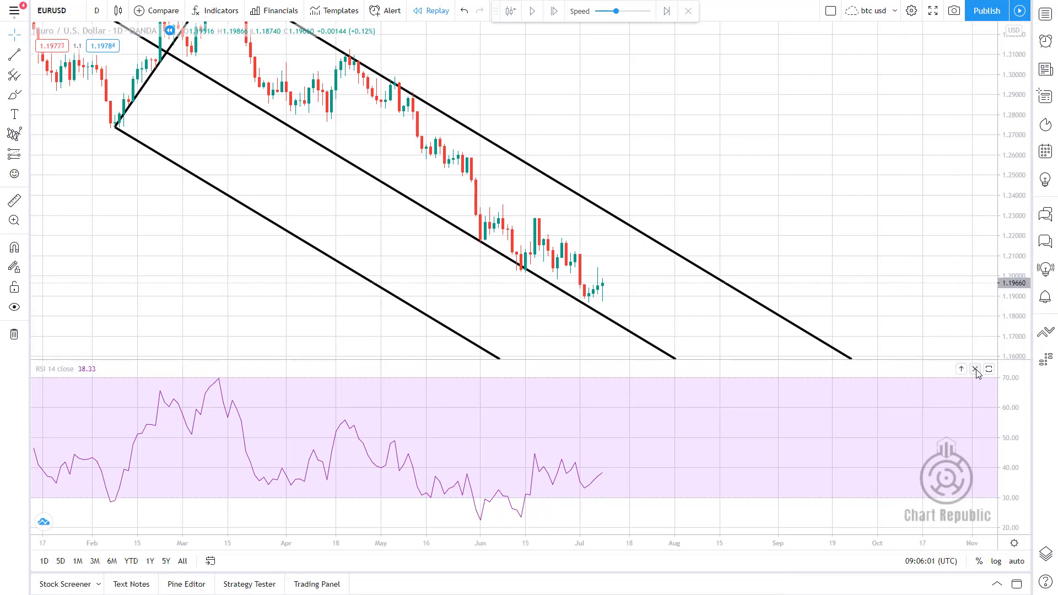
- Close the RSI pane, compress the price scale, and replay EURUSD until price breaks above the pitchfork
left_click(977, 369)
left_click_drag(1010, 304, 1006, 427)
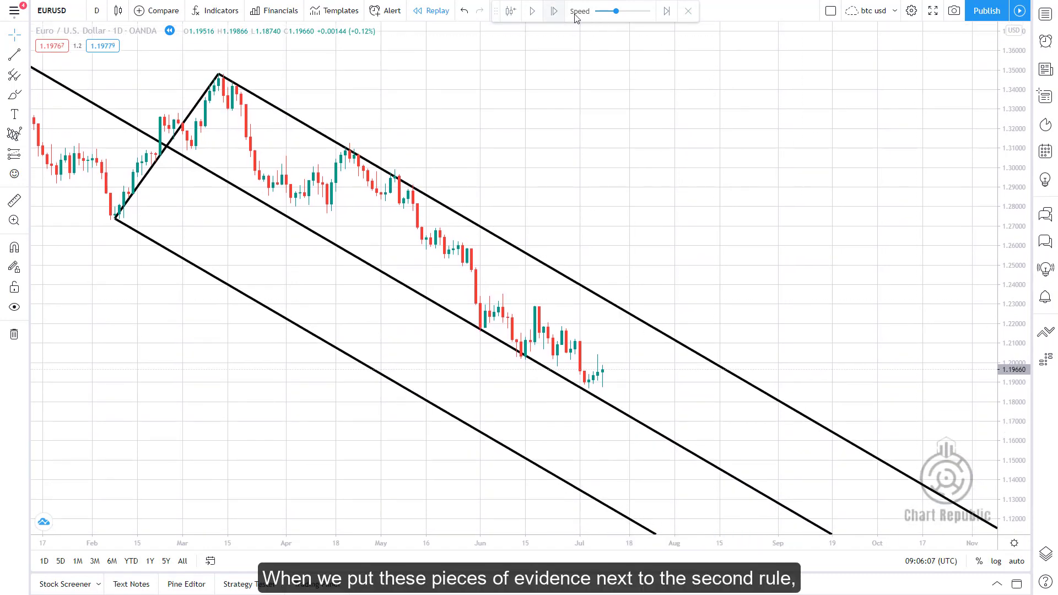
left_click(554, 11)
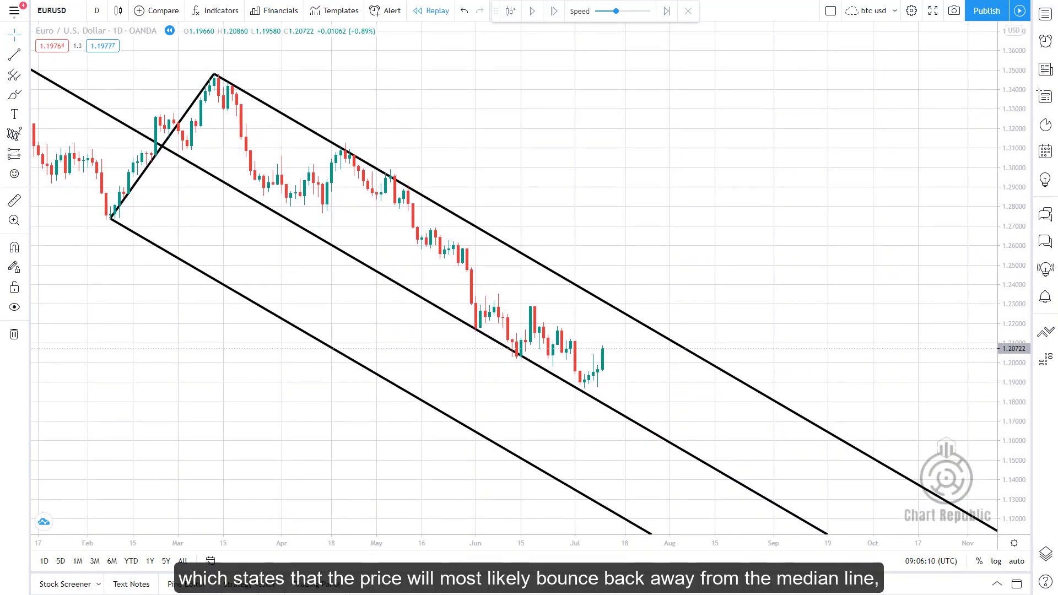
key("shift+Right")
key("shift+Right")
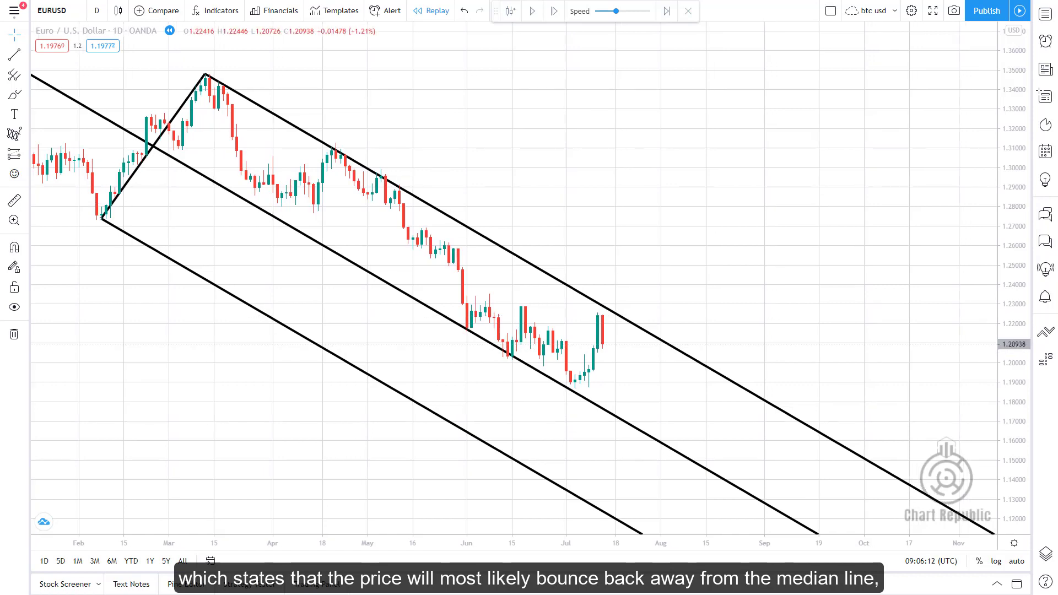
key("shift+Right")
key("shift+Right")
key("shift+Right")
key("shift+Right")
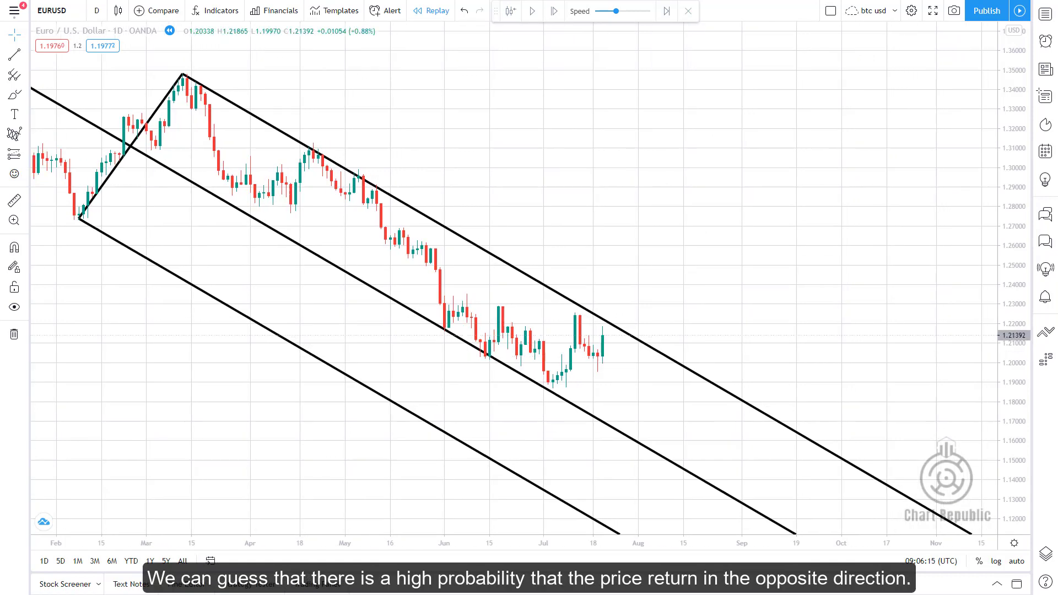
key("shift+Right")
key("shift+Right")
key("shift+Right")
key("shift+Right")
key("shift+Right")
key("shift+Right")
key("shift+Right")
key("shift+Right")
key("shift+Right")
key("shift+Right")
key("shift+Right")
key("shift+Right")
key("shift+Right")
key("shift+Right")
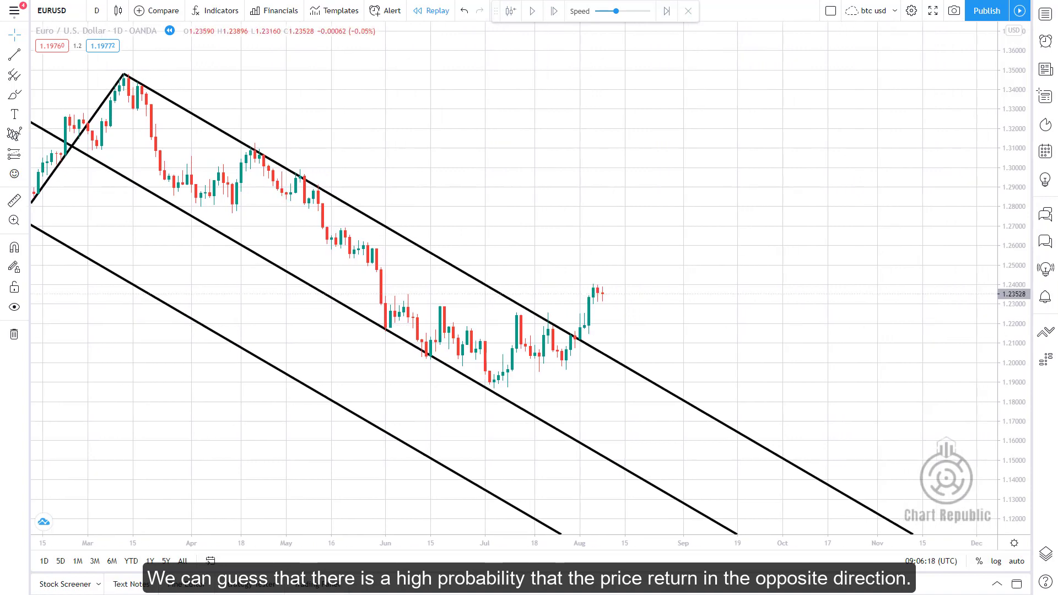
key("shift+Right")
key("shift+Right")
key("shift+Right")
key("shift+Right")
key("shift+Right")
key("shift+Right")
key("shift+Right")
key("shift+Right")
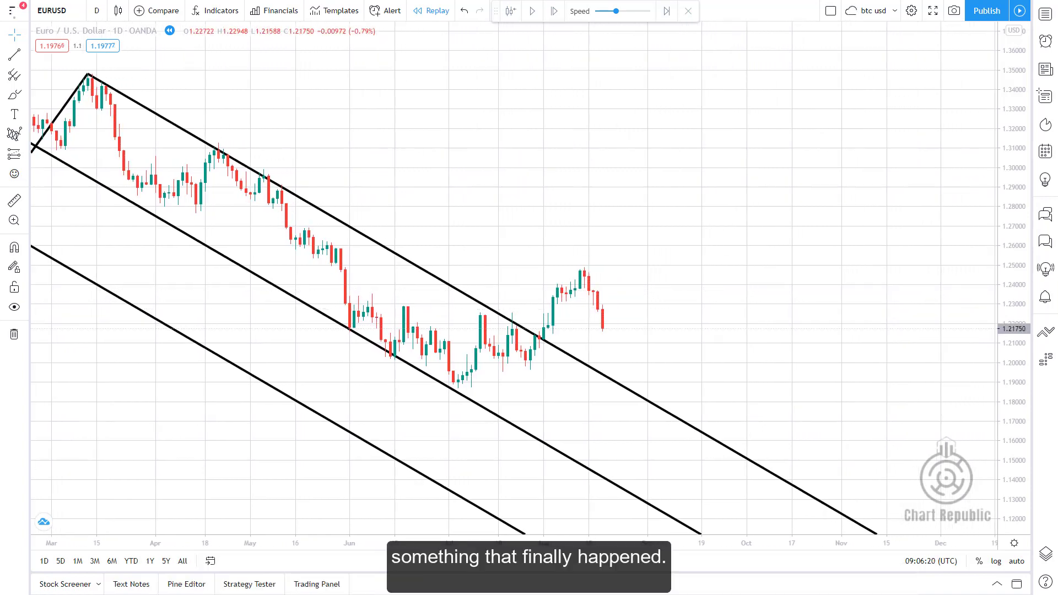
key("shift+Right")
key("shift+Right")
key("shift+Right")
key("shift+Right")
key("shift+Right")
key("shift+Right")
key("shift+Right")
key("shift+Right")
key("shift+Right")
key("shift+Right")
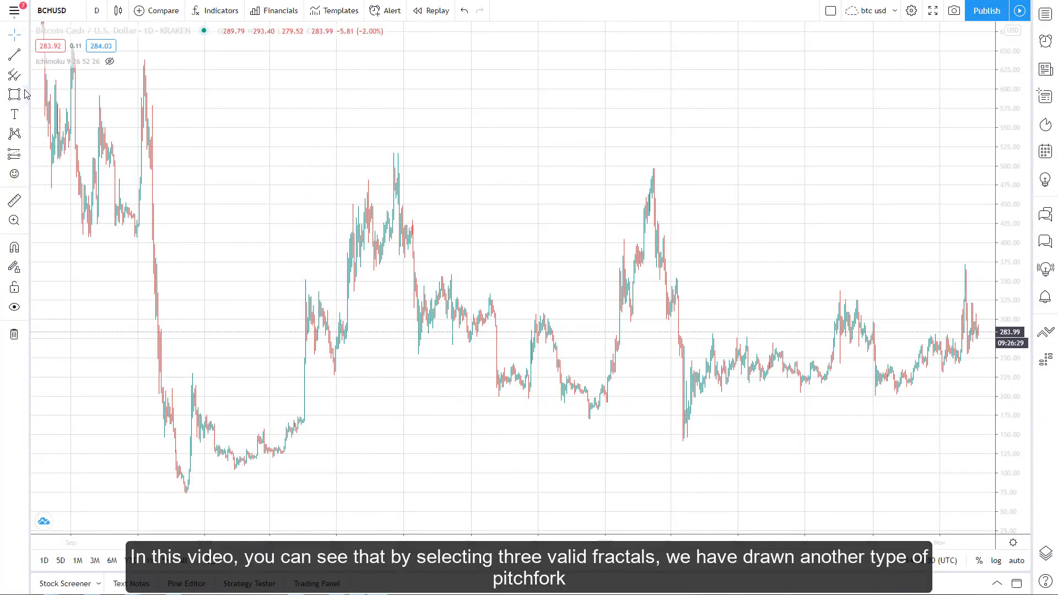
- Draw a blue pitchfork on BCHUSD from the December 2018 low through the June 2019 high to the March 2020 low
left_click(14, 74)
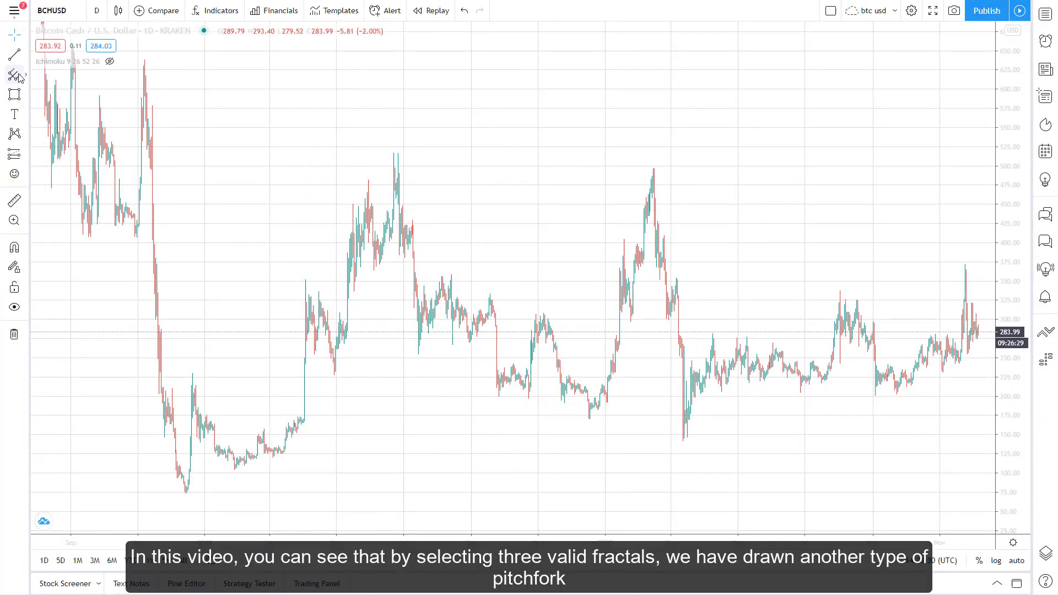
left_click(185, 492)
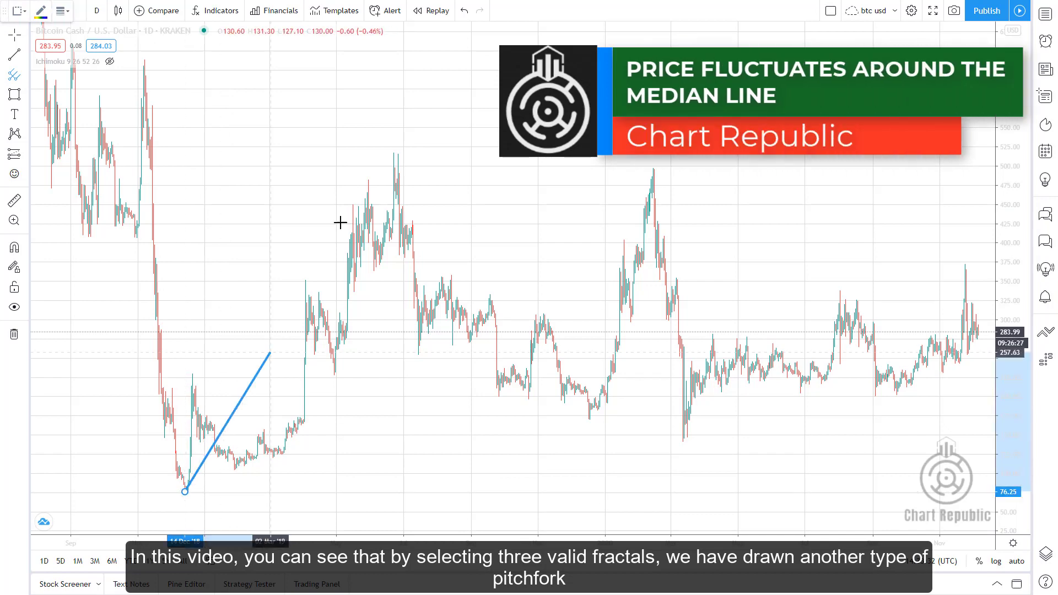
left_click(394, 157)
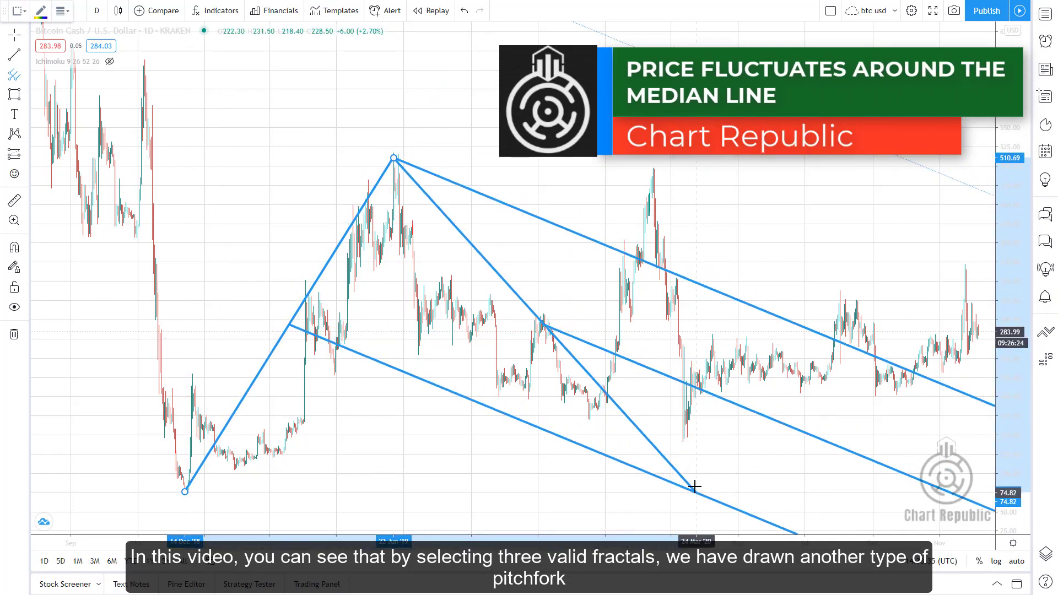
left_click(683, 441)
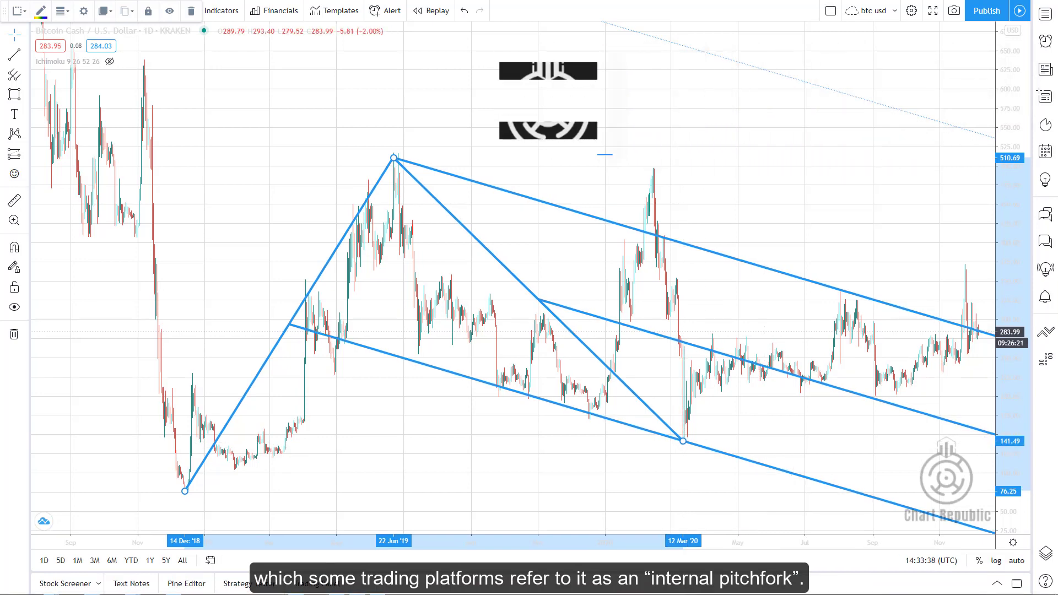
left_click(930, 255)
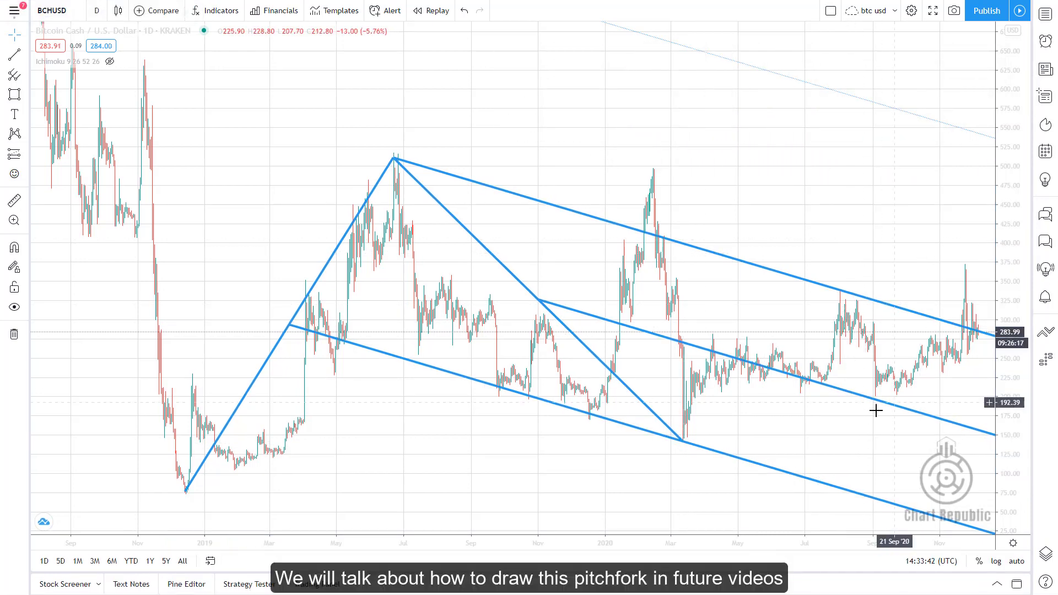
scroll(838, 454, "up", 4)
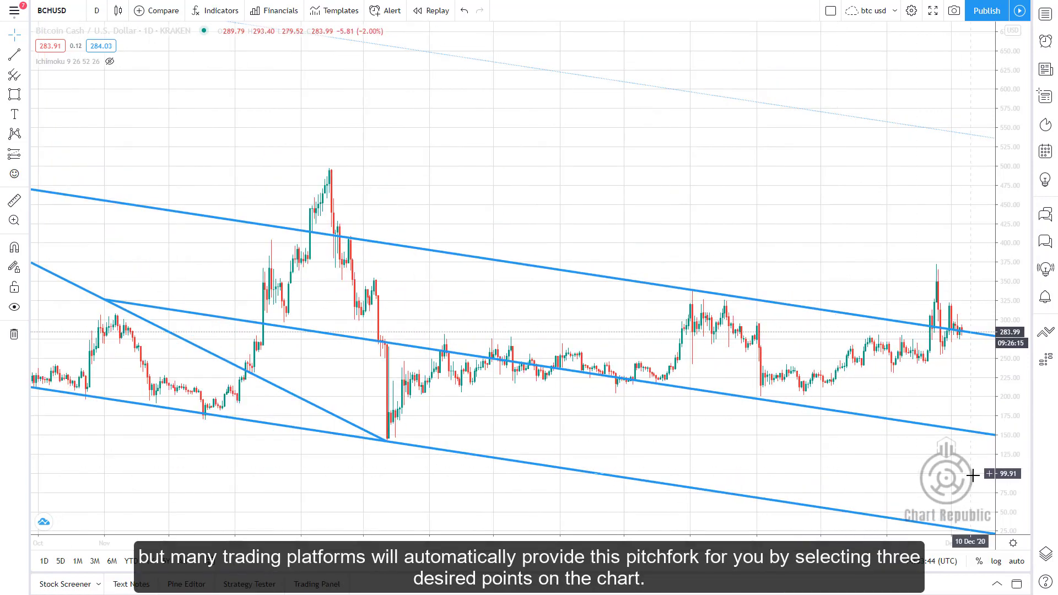
left_click_drag(1009, 484, 1004, 380)
left_click_drag(869, 435, 867, 329)
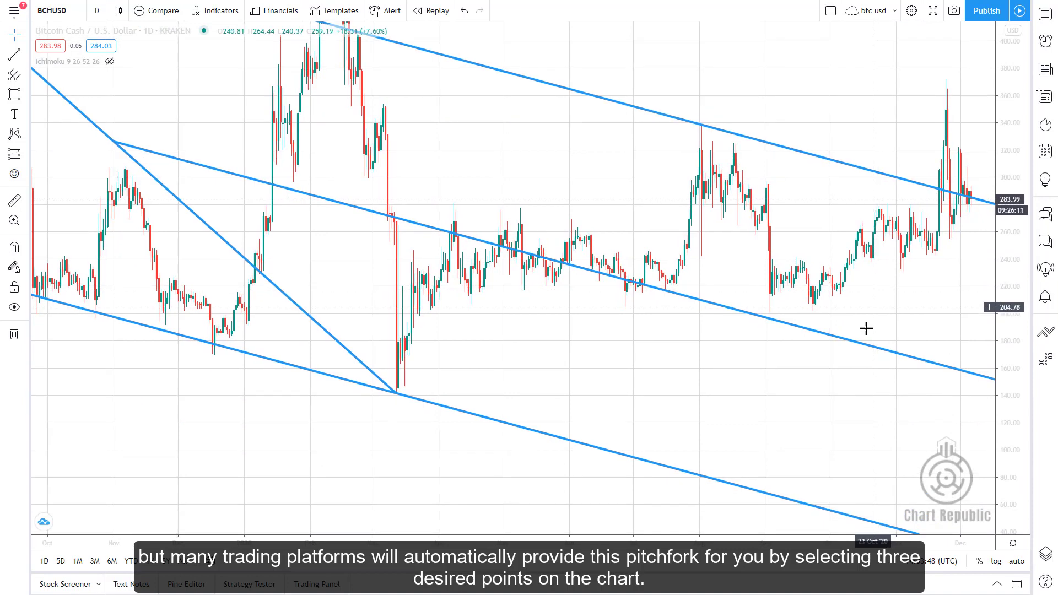
double_click(995, 423)
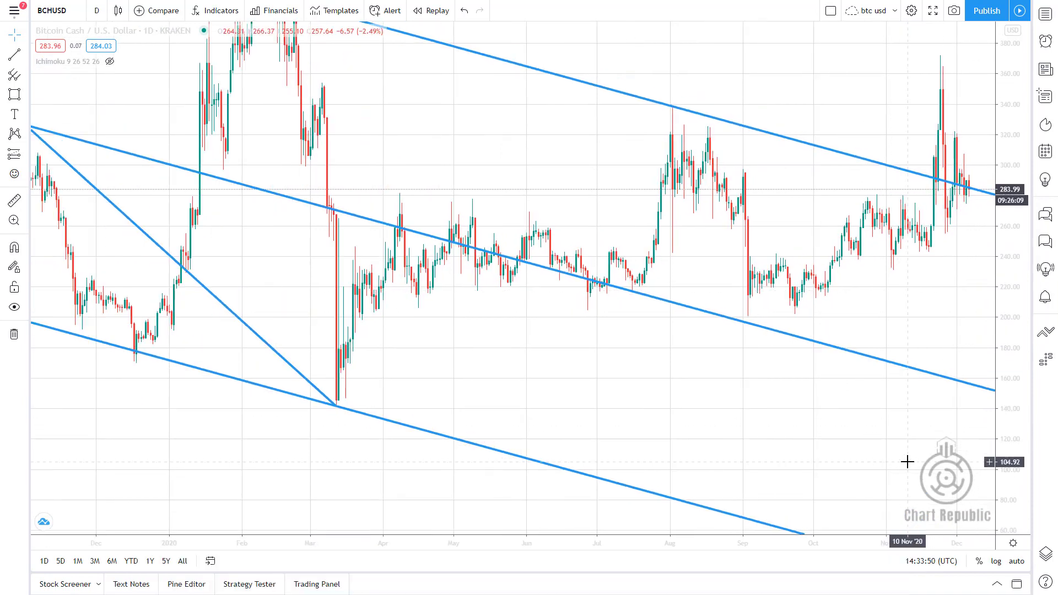
left_click_drag(821, 441, 811, 487)
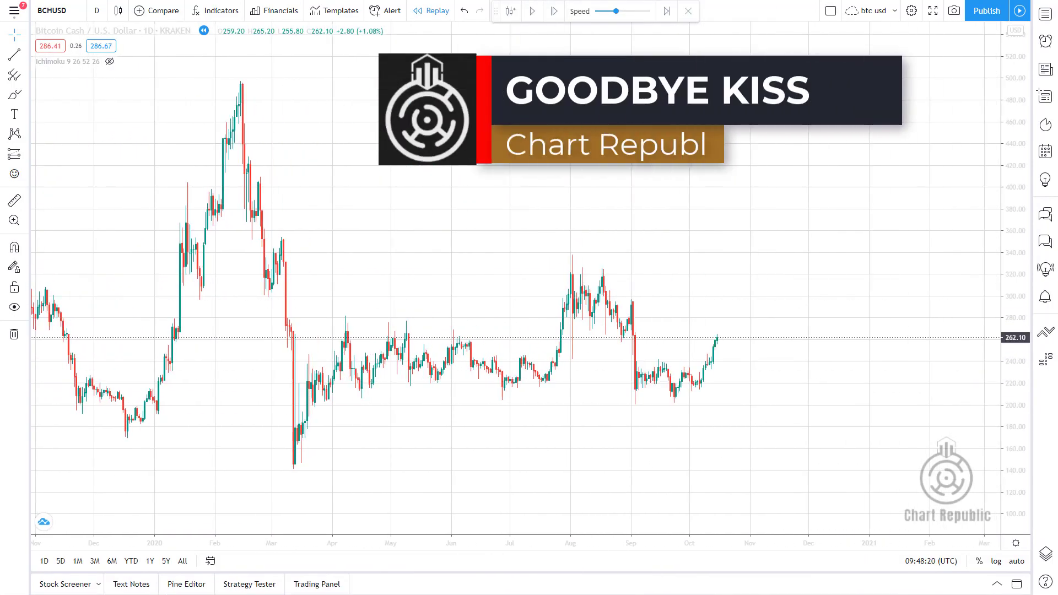
- Draw an orange pitchfork from the March low 141.62 through the August high 336.34 to the September low 201.30
left_click(294, 468)
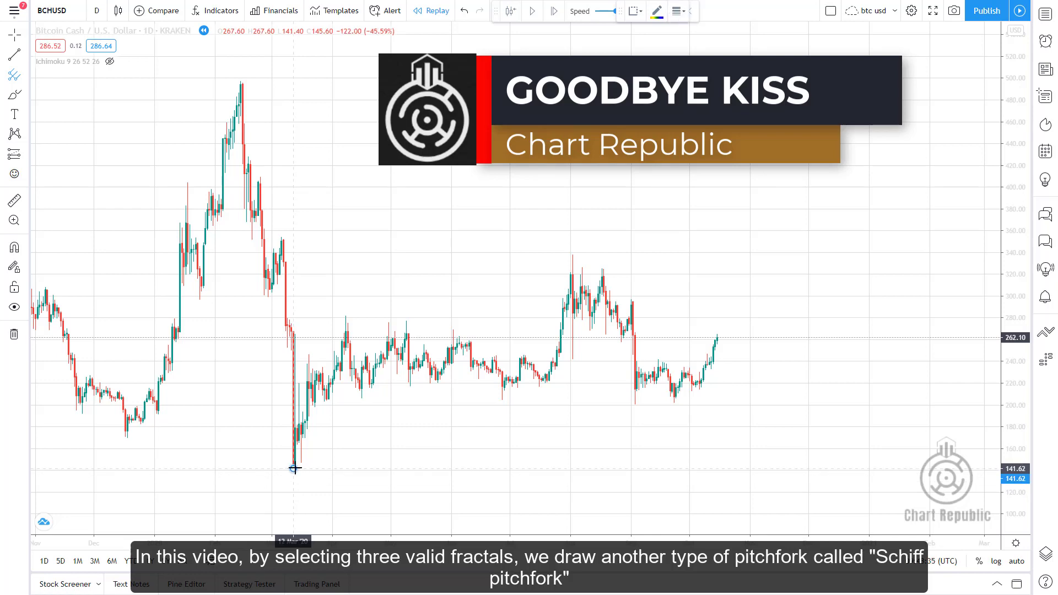
left_click(573, 256)
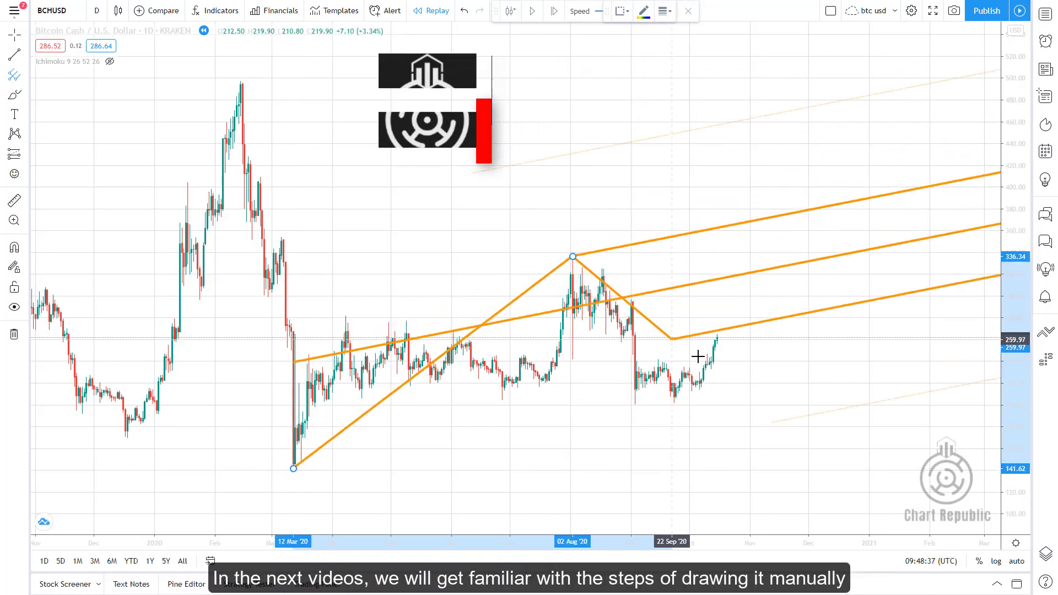
left_click(675, 404)
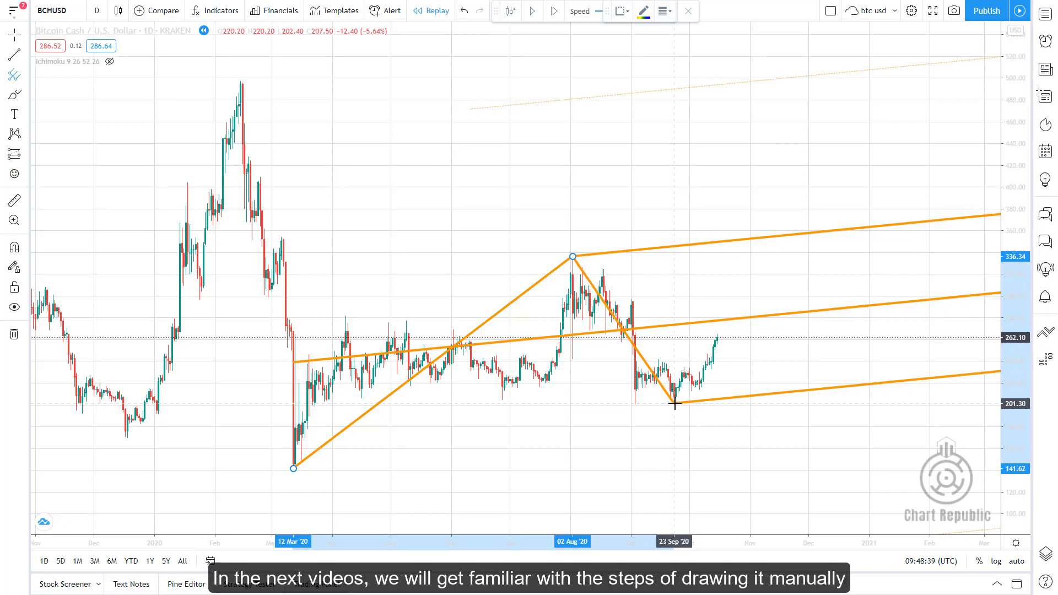
left_click(697, 456)
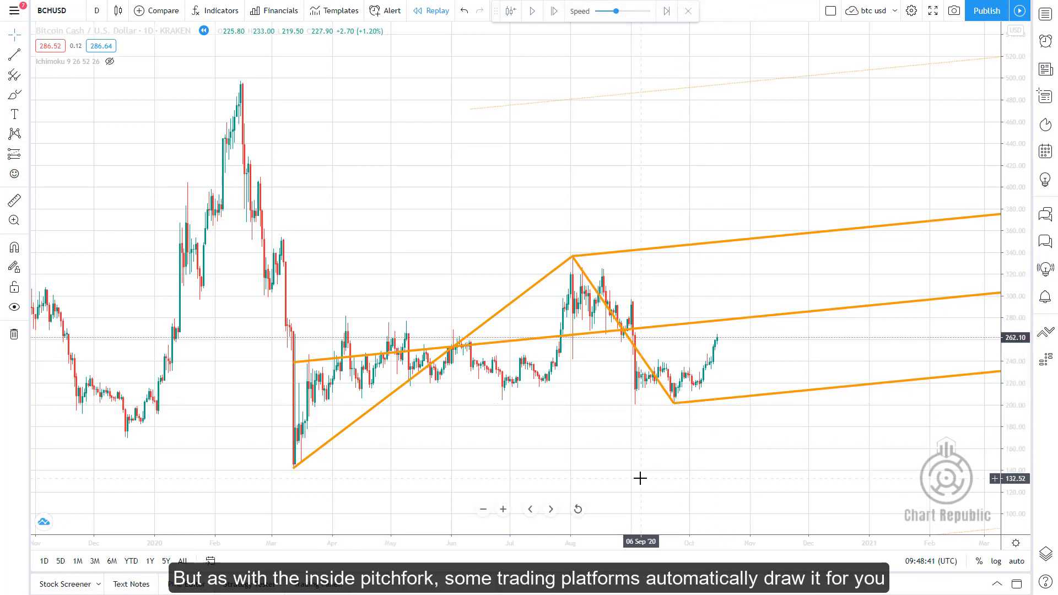
- Change the orange pitchfork's style to Schiff
left_click_drag(474, 482, 369, 484)
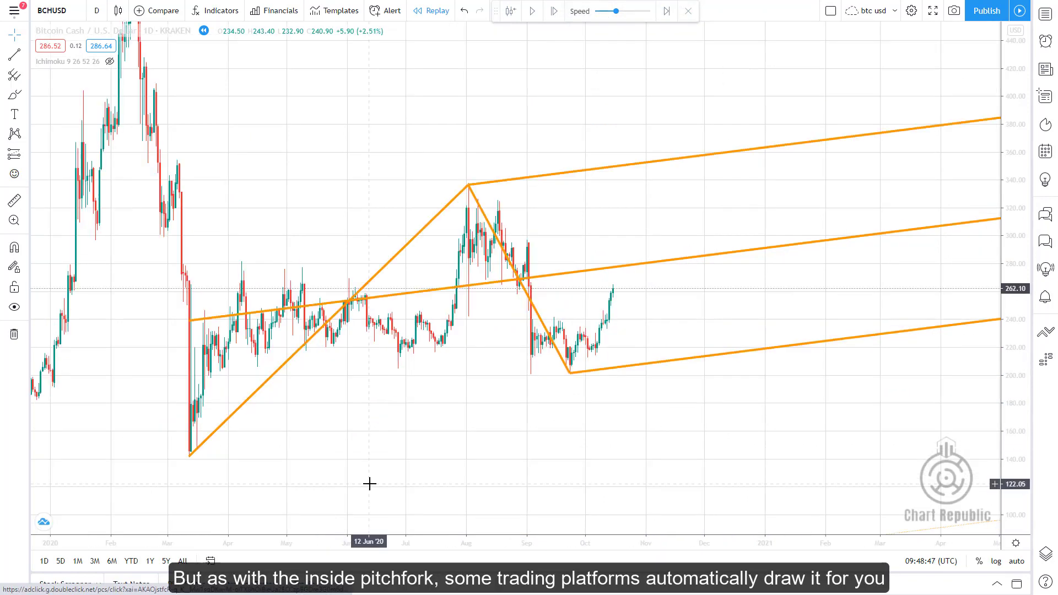
double_click(283, 366)
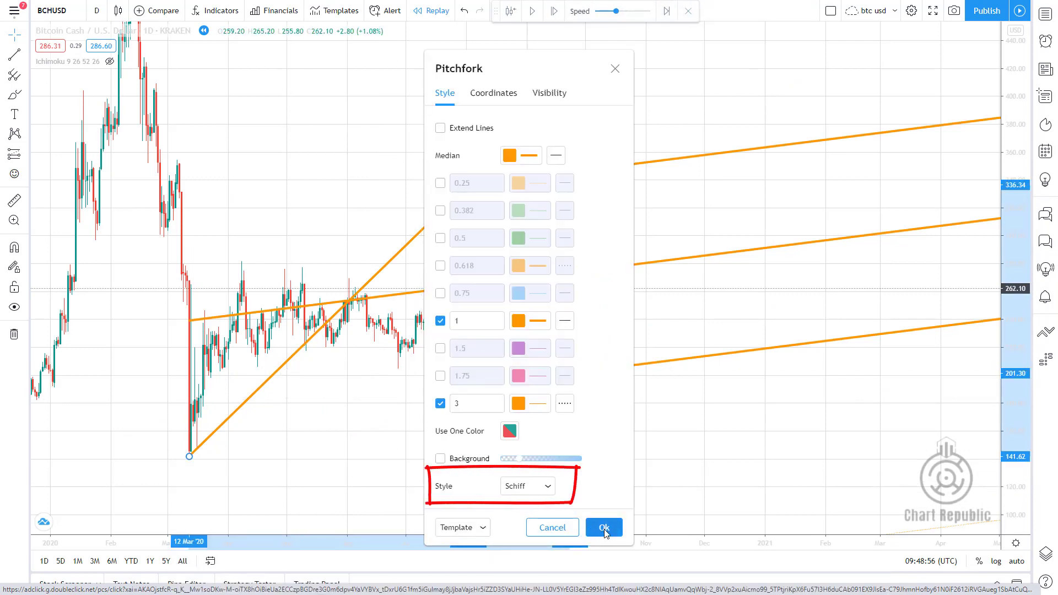
left_click(605, 528)
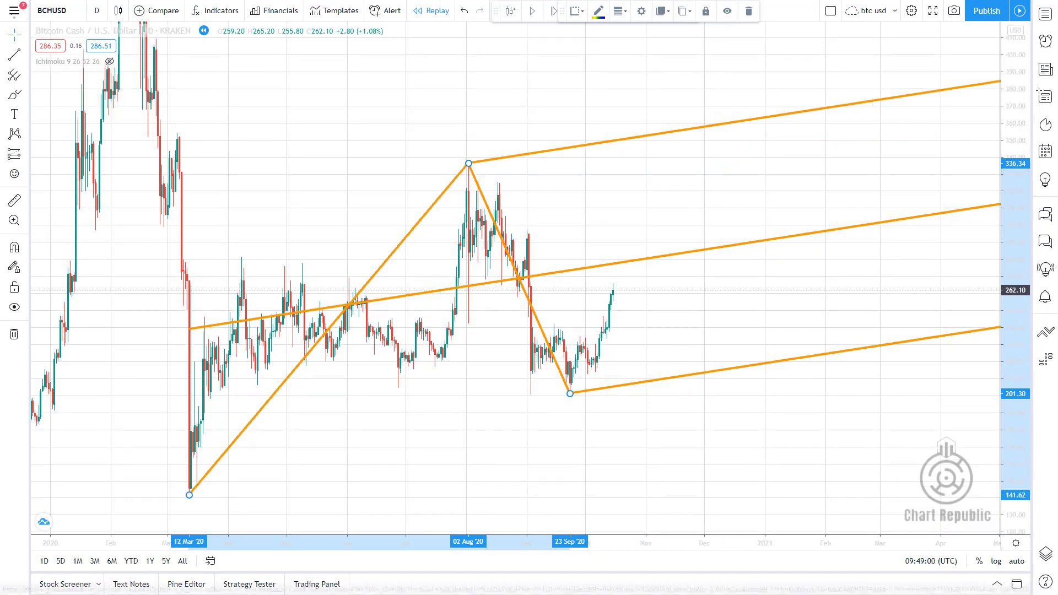
- Start the bar replay and enable the Schiff pitchfork's dotted 0.618 level lines
key("shift+Down")
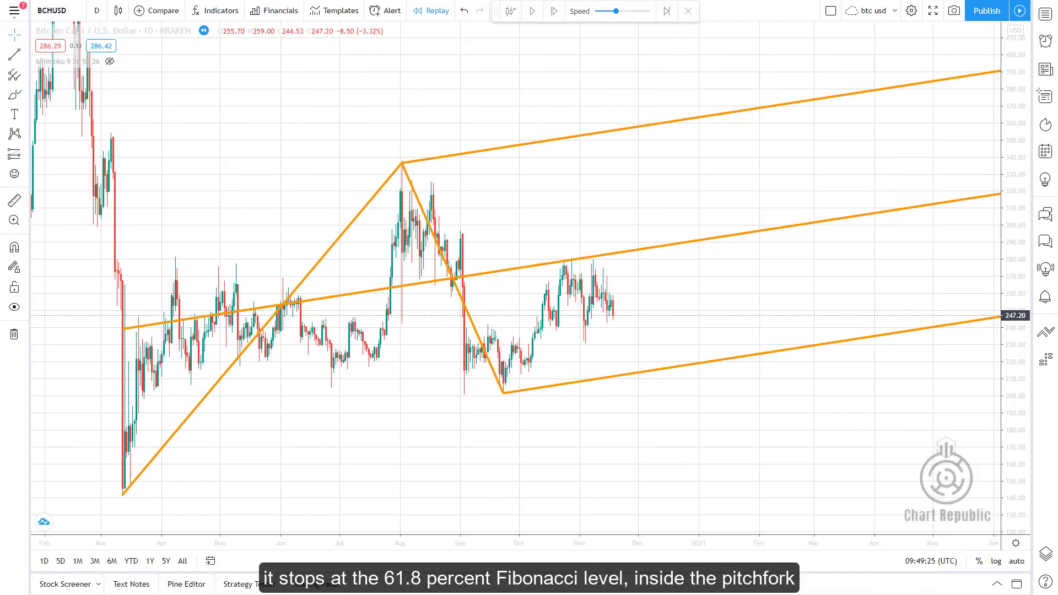
scroll(733, 489, "up", 3)
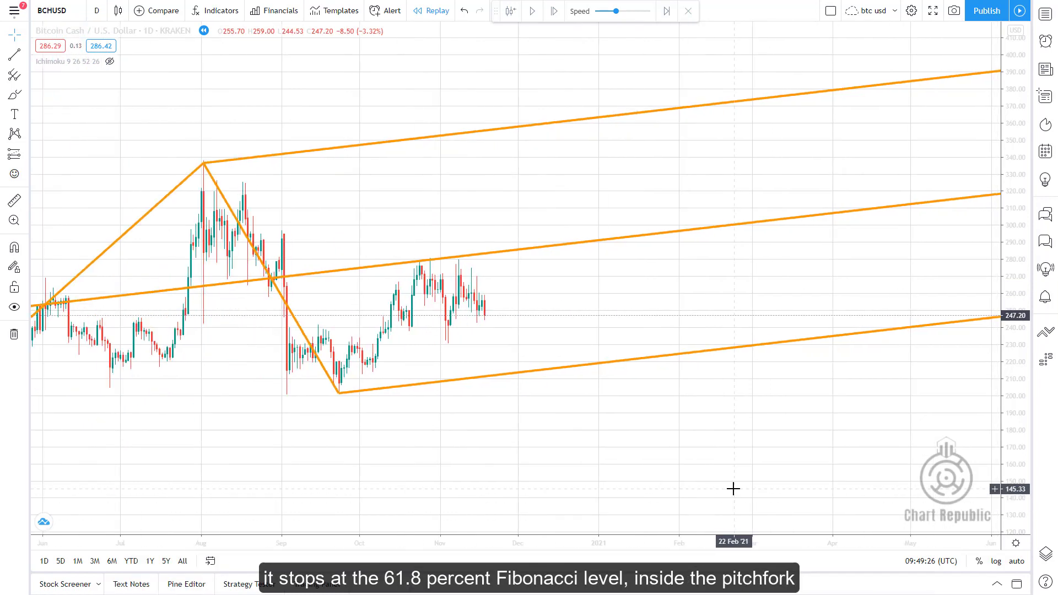
double_click(565, 372)
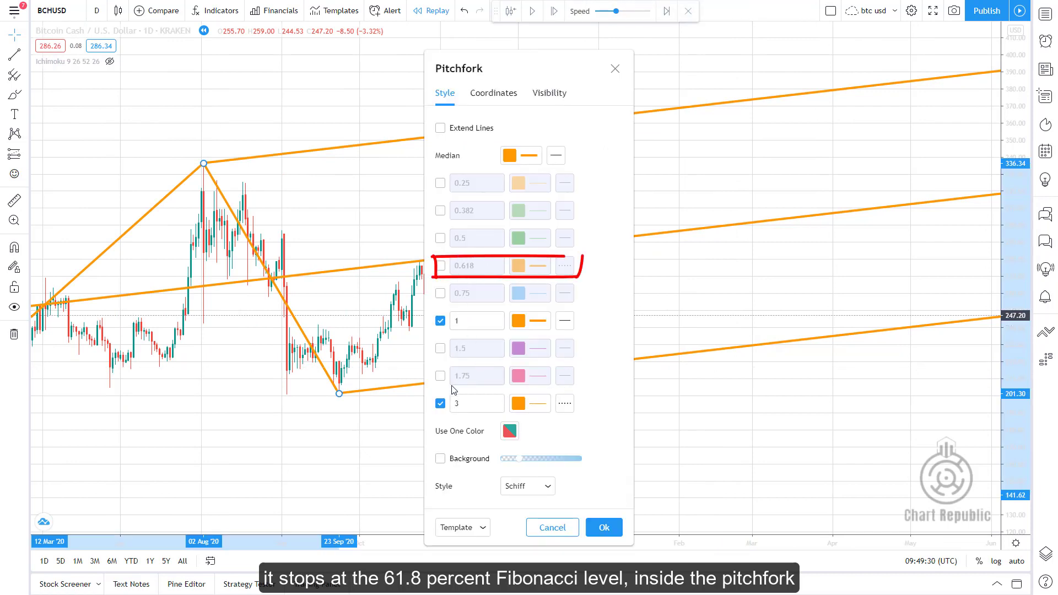
left_click(441, 265)
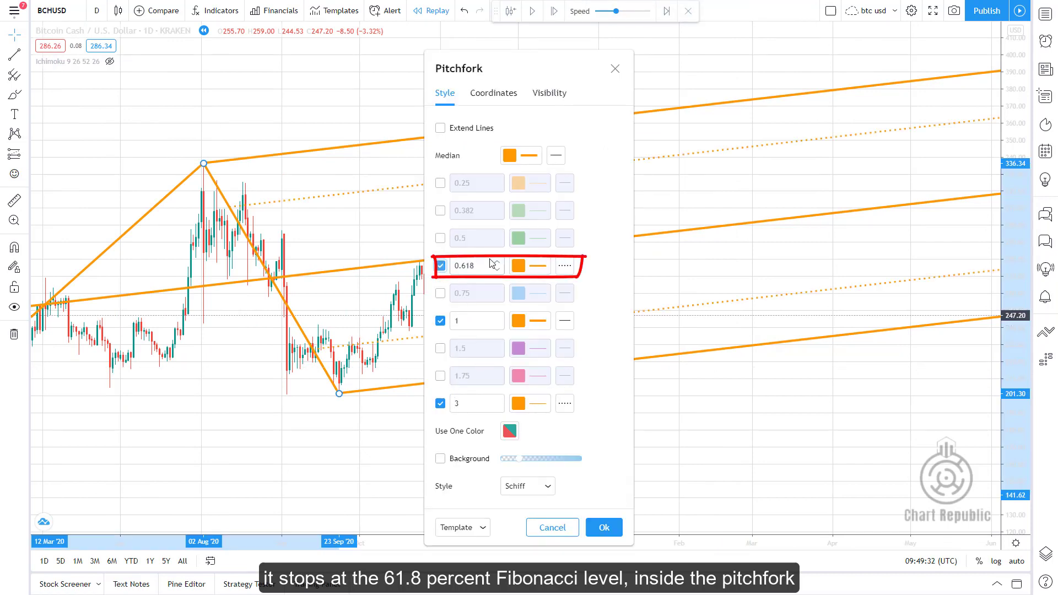
left_click(605, 528)
scroll(593, 429, "up", 2)
left_click_drag(489, 434, 682, 444)
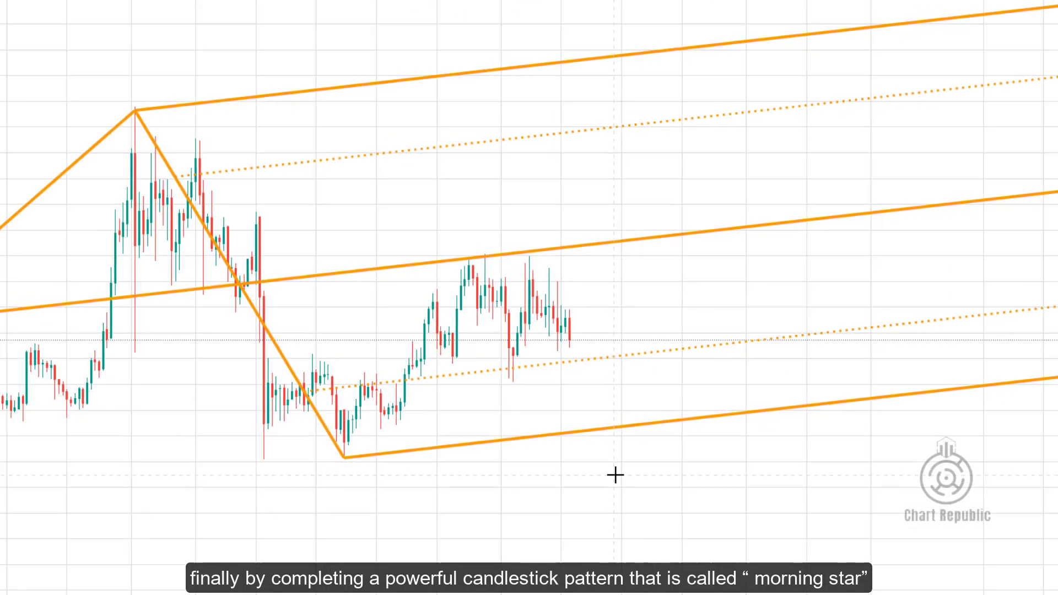
- Replay a few more daily bars and center the tall green candle breaking above the median line
key("shift+Right")
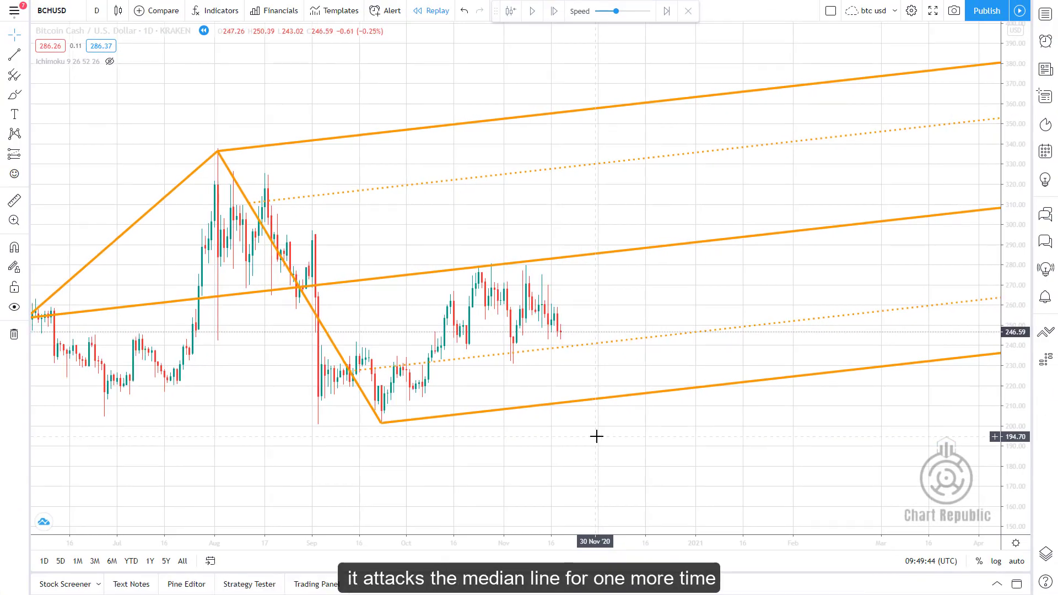
key("shift+Right")
key("shift+Right")
key("shift+Right")
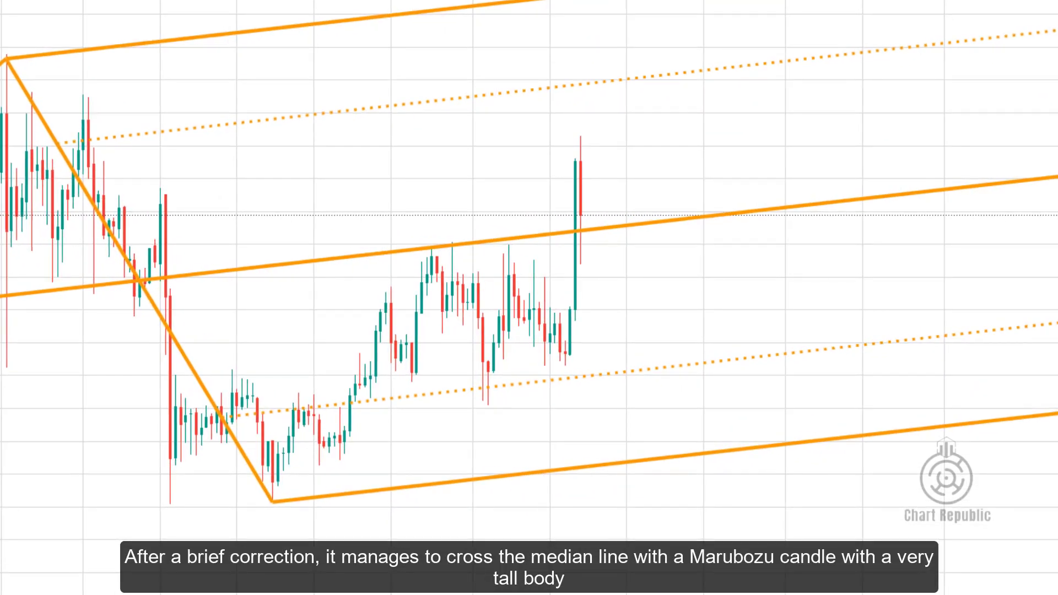
scroll(888, 434, "up", 2)
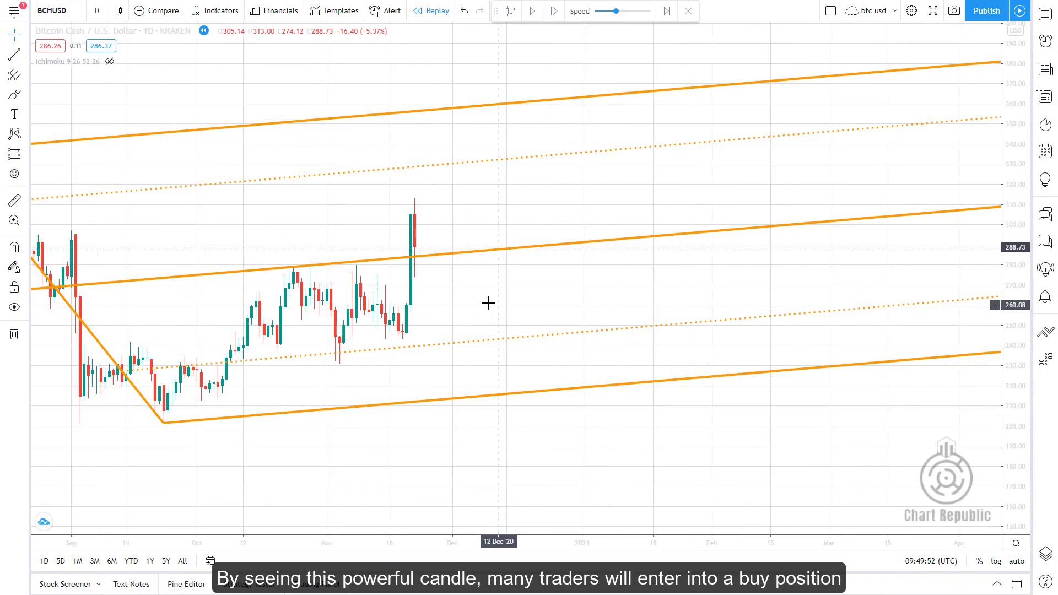
left_click_drag(489, 302, 716, 350)
left_click_drag(1000, 439, 962, 412)
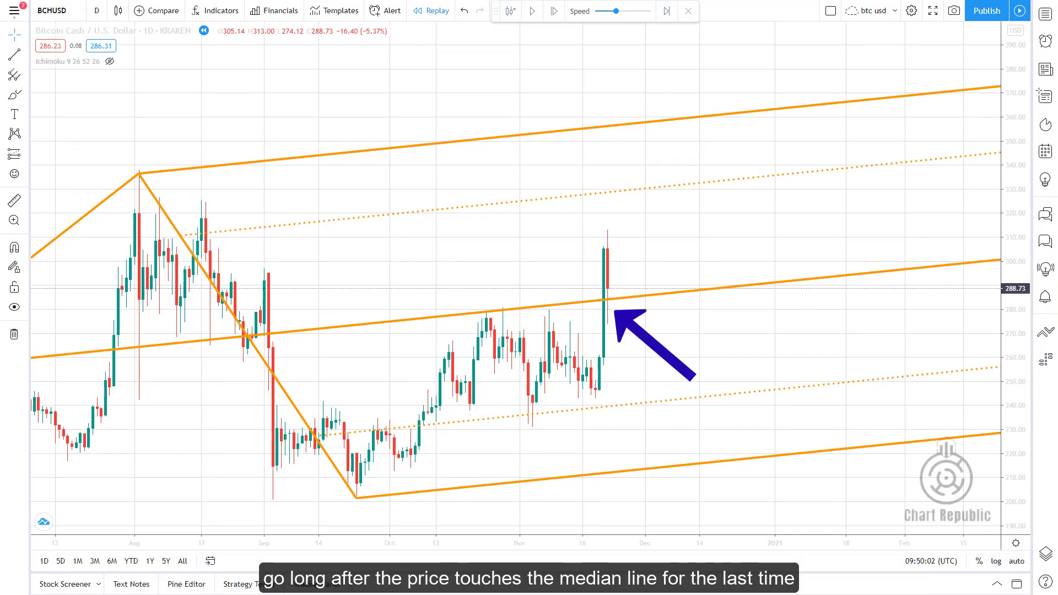
- Switch the BCHUSD chart interval from daily to 4-hour candles
left_click(96, 10)
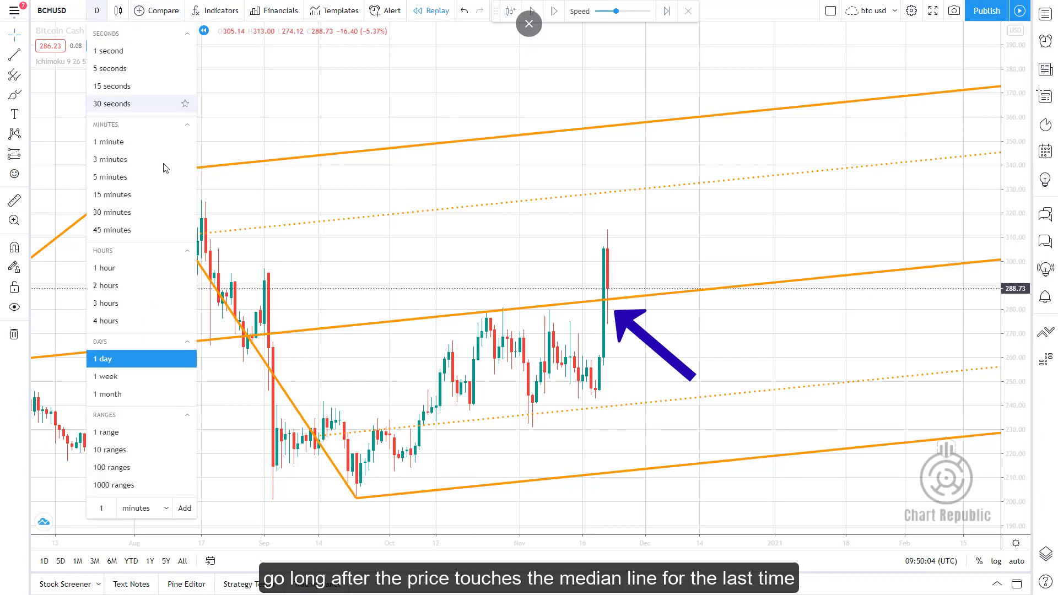
left_click(107, 320)
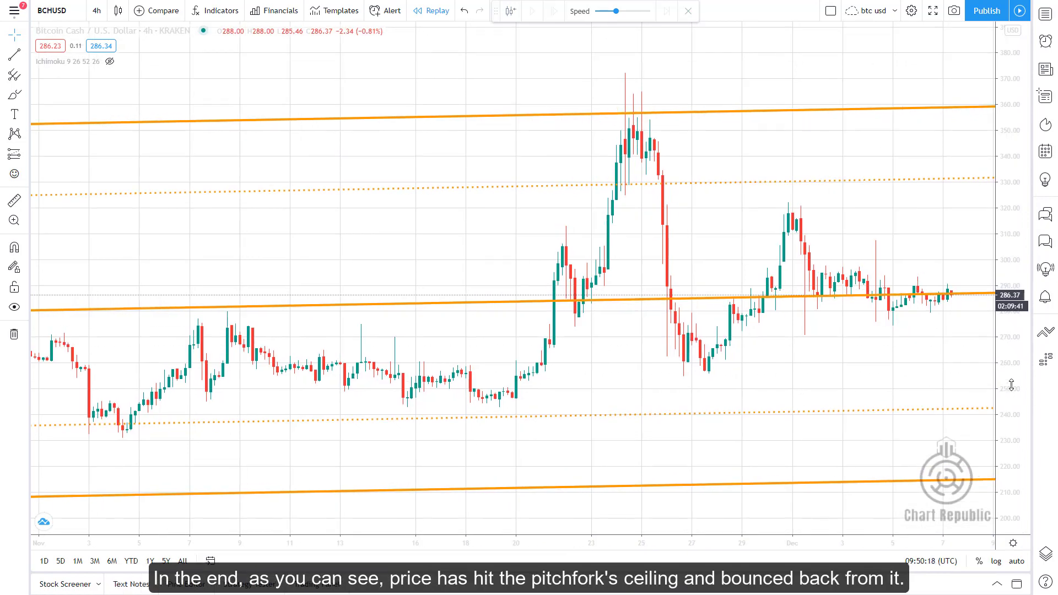
scroll(798, 386, "down", 2)
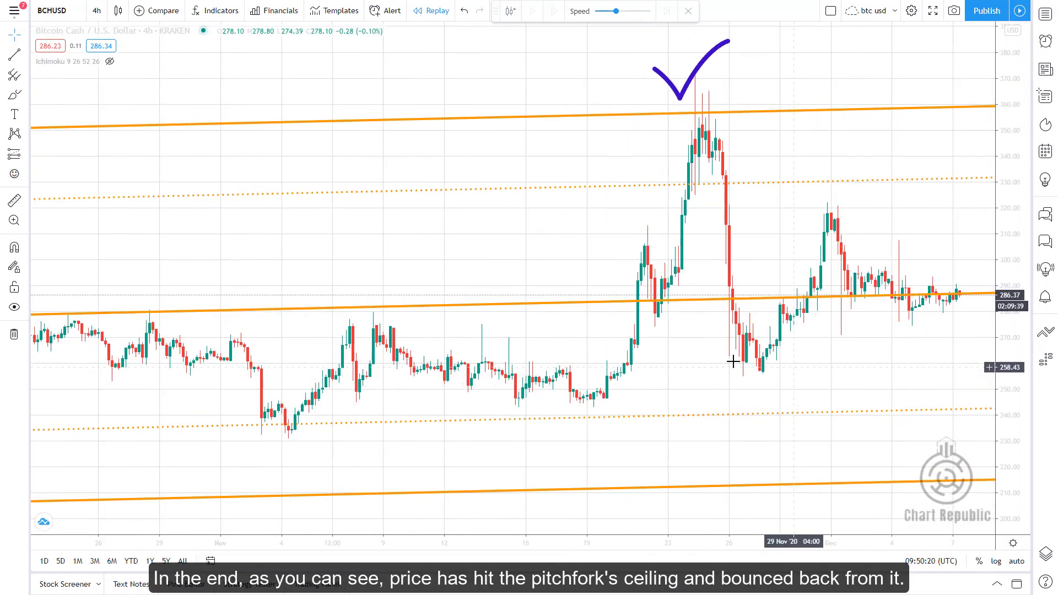
scroll(713, 386, "up", 1)
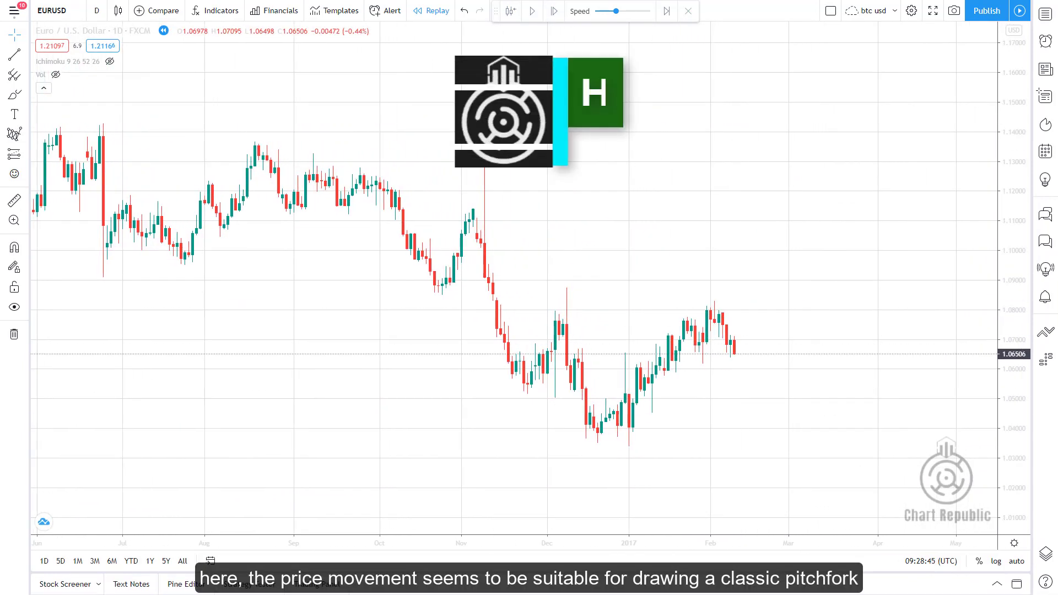
- Draw a blue pitchfork on the early-December high, early-January low and late-January high
left_click_drag(700, 437, 628, 437)
left_click(15, 74)
left_click(495, 272)
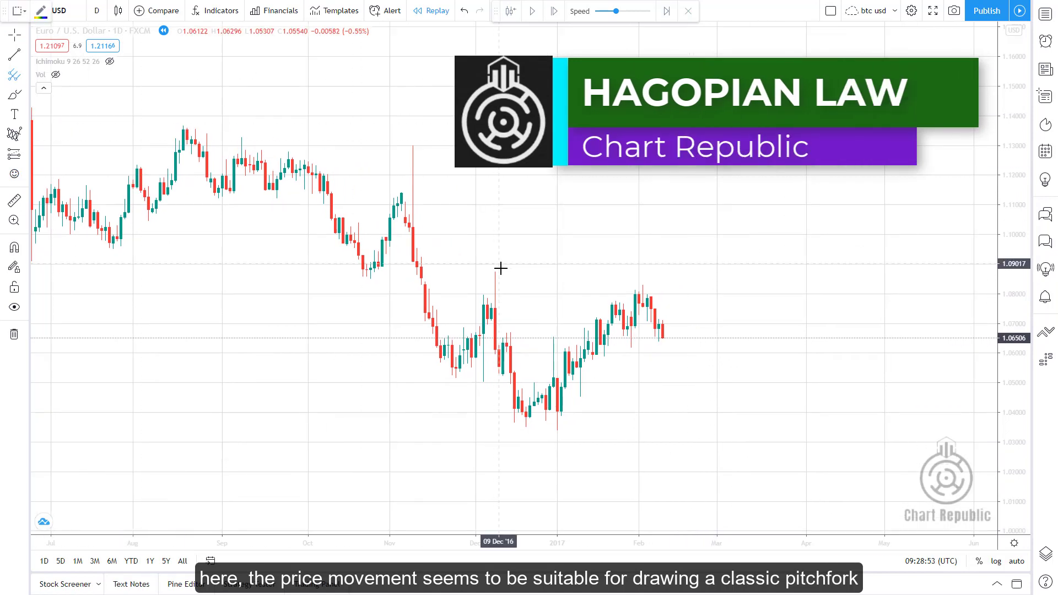
left_click(558, 426)
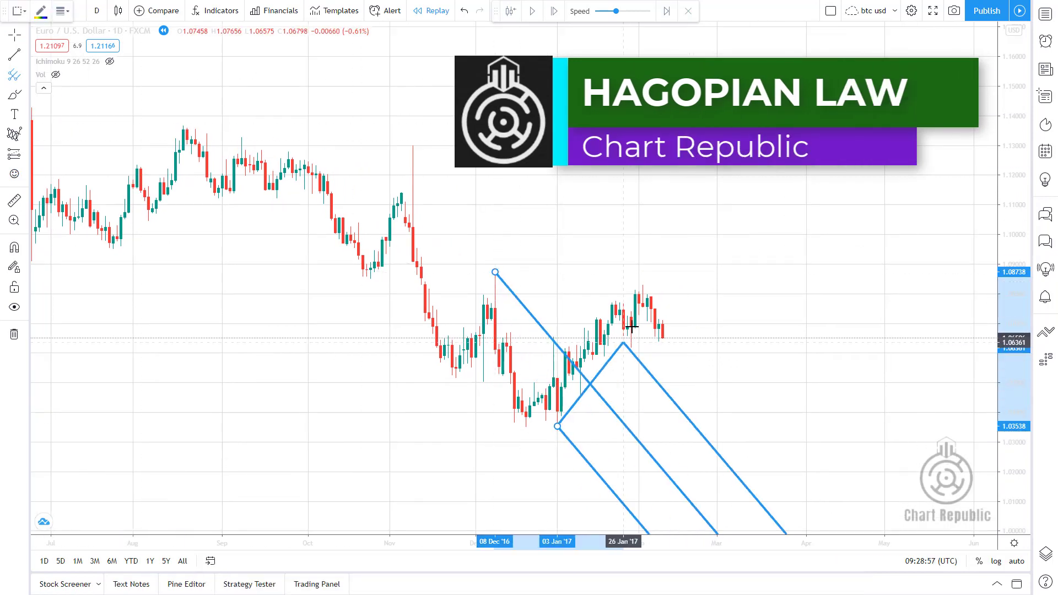
left_click(642, 284)
left_click(711, 275)
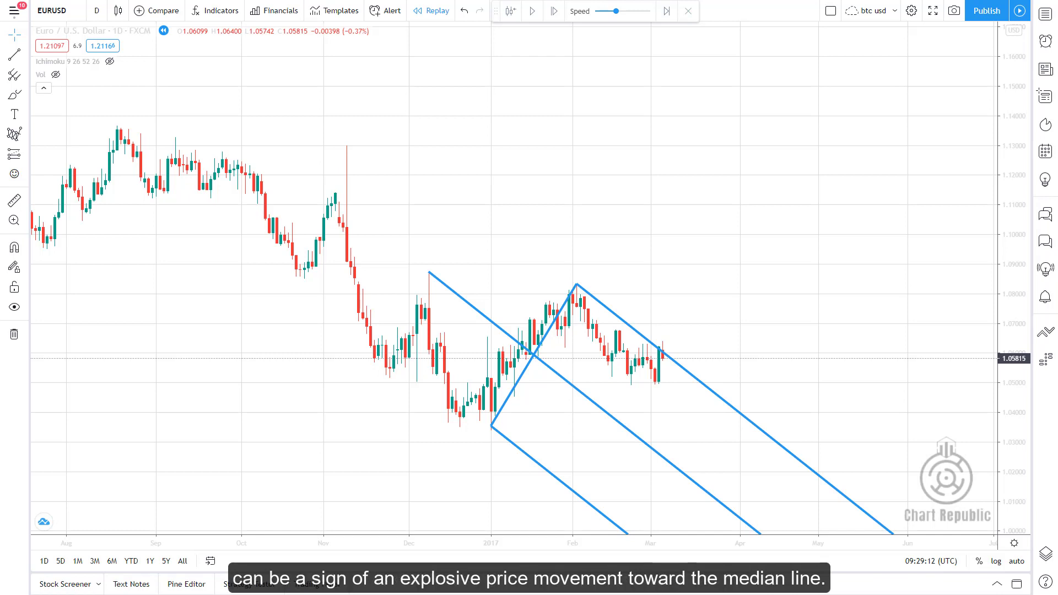
- Replay three more daily bars until price breaks above the pitchfork's upper line at 1.06505
key("shift+Right")
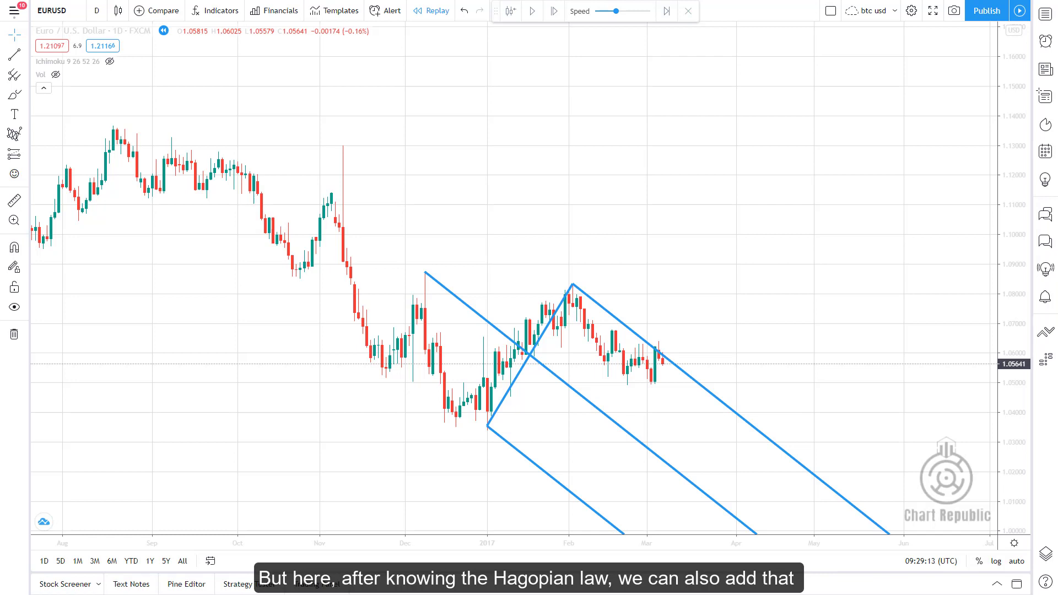
mouse_move(634, 378)
left_mouse_down()
mouse_move(615, 380)
mouse_move(661, 435)
mouse_move(626, 381)
left_mouse_up()
left_click_drag(620, 389, 616, 429)
left_click_drag(652, 386, 658, 419)
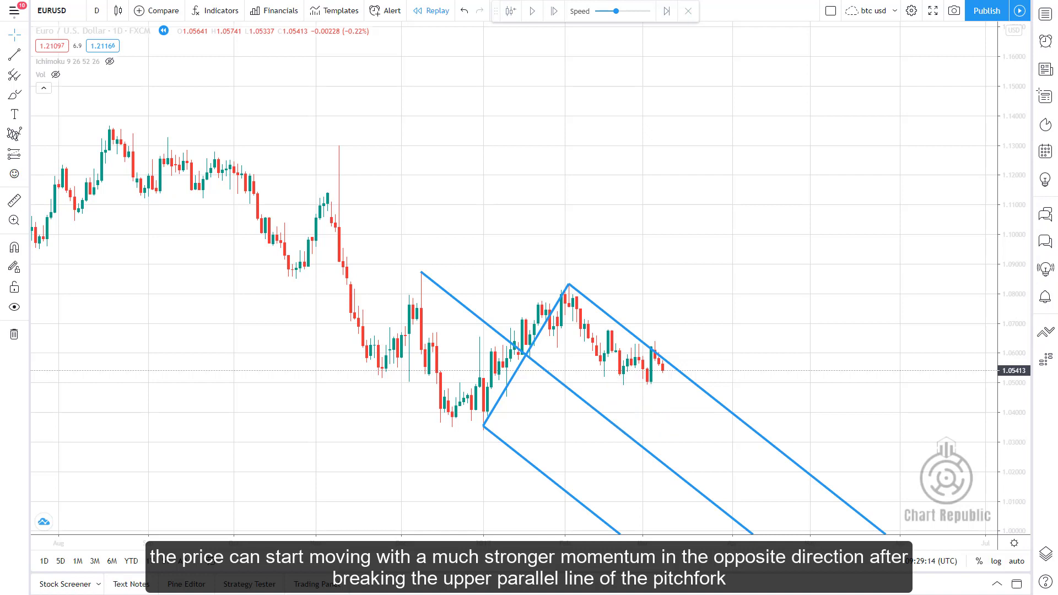
key("shift+Right")
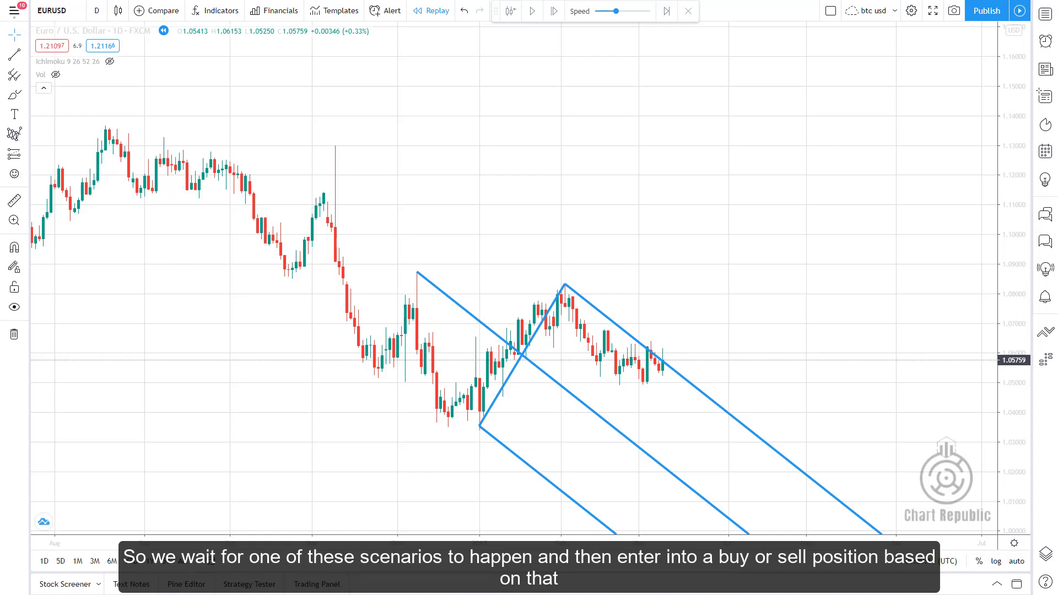
key("shift+Right")
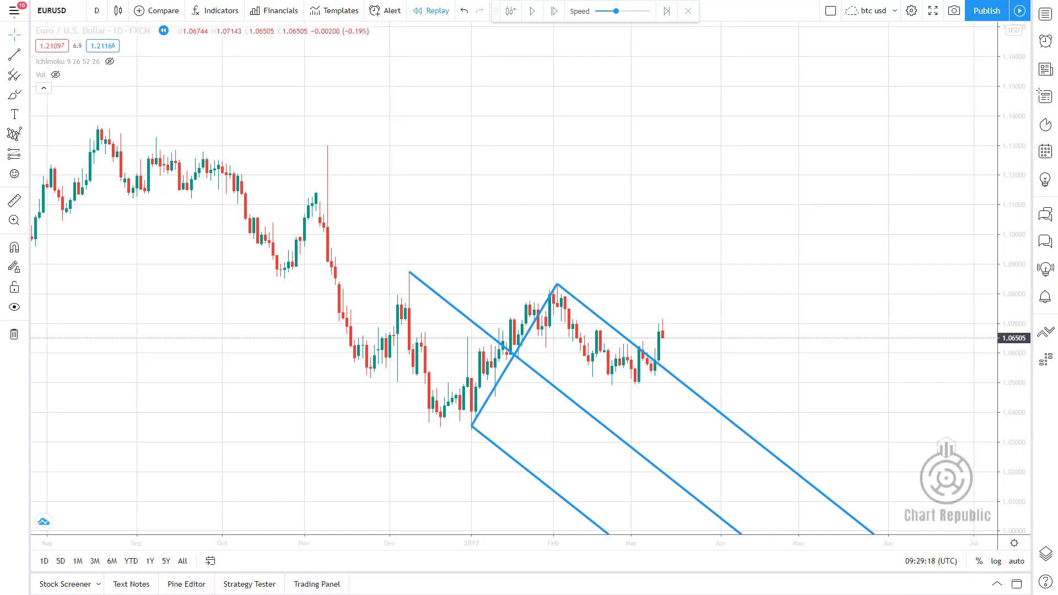
- Add the Stochastic RSI indicator beneath the EURUSD chart
left_click(215, 10)
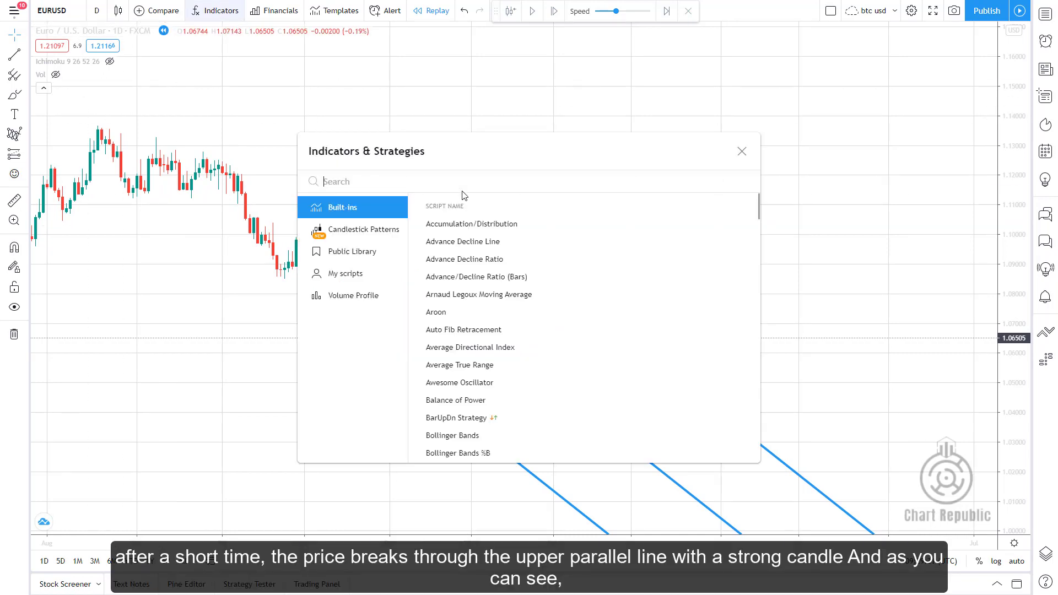
type("rsi")
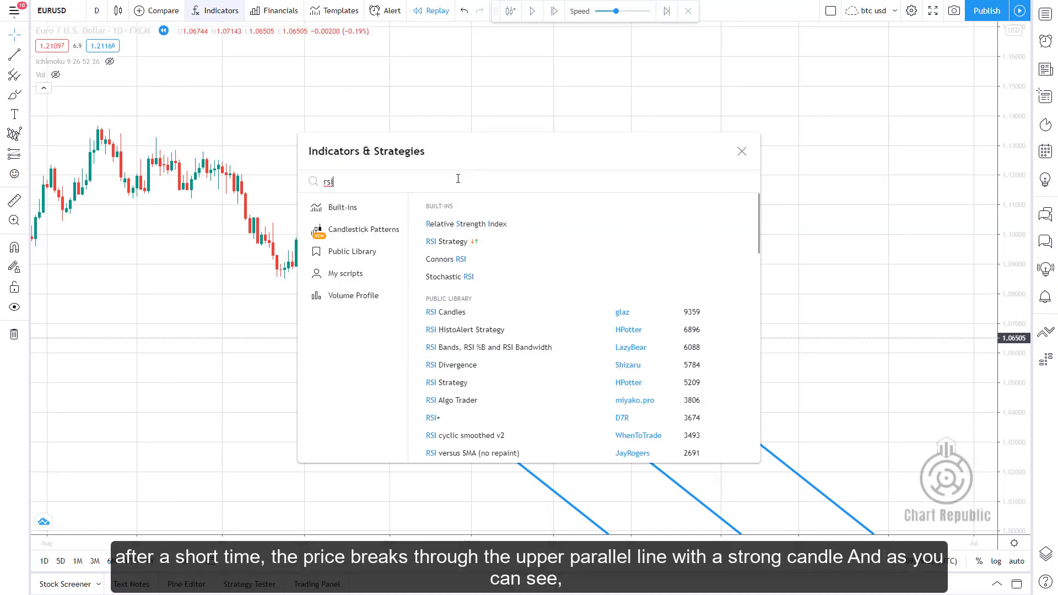
left_click(461, 277)
left_click(741, 151)
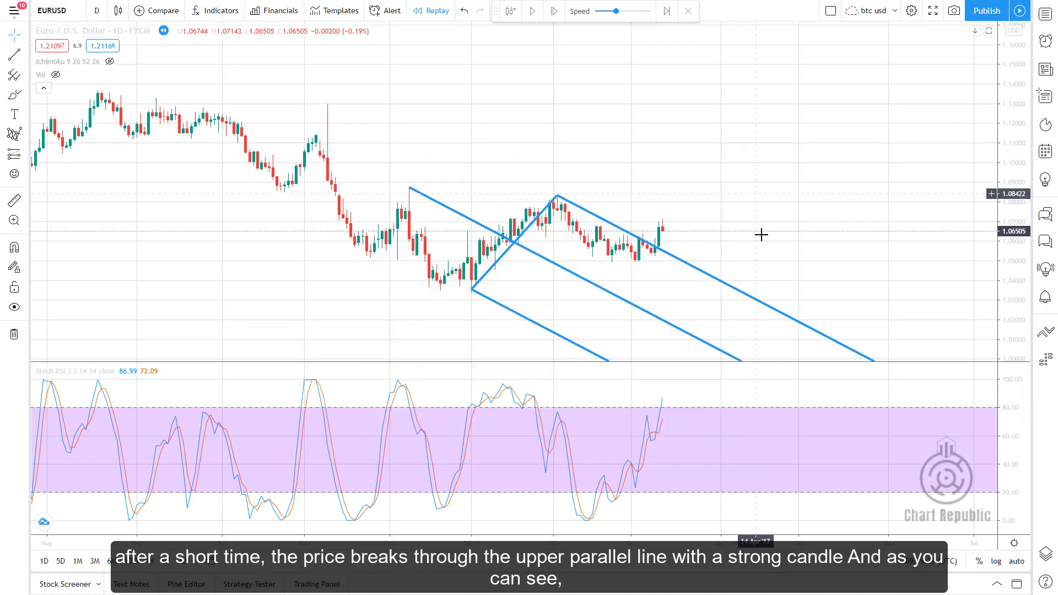
- Nudge the pitchfork's lower anchor slightly down and close the Stoch RSI pane
scroll(761, 234, "up", 5)
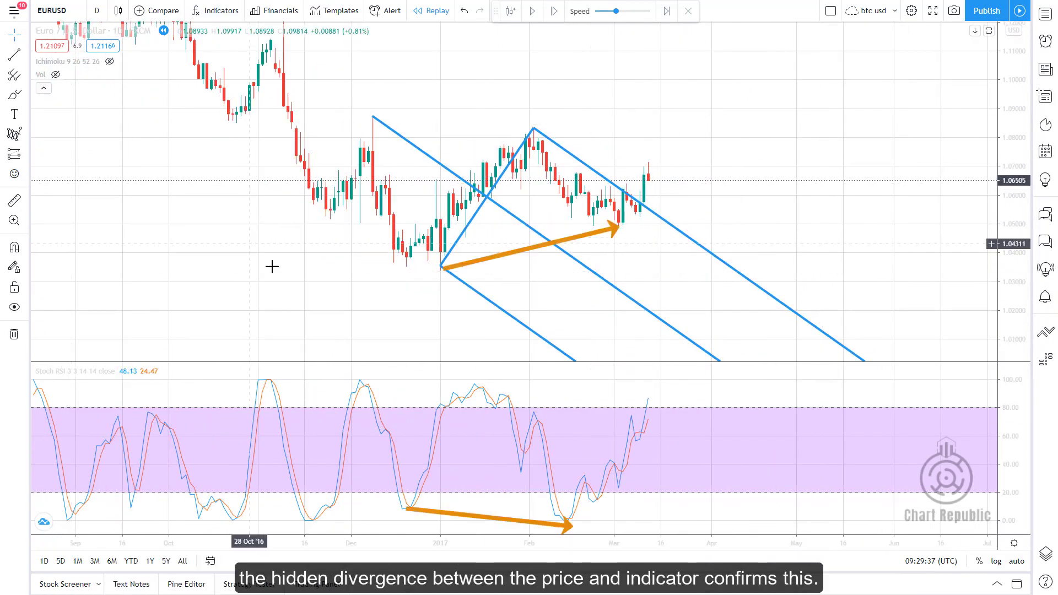
left_click_drag(440, 267, 441, 271)
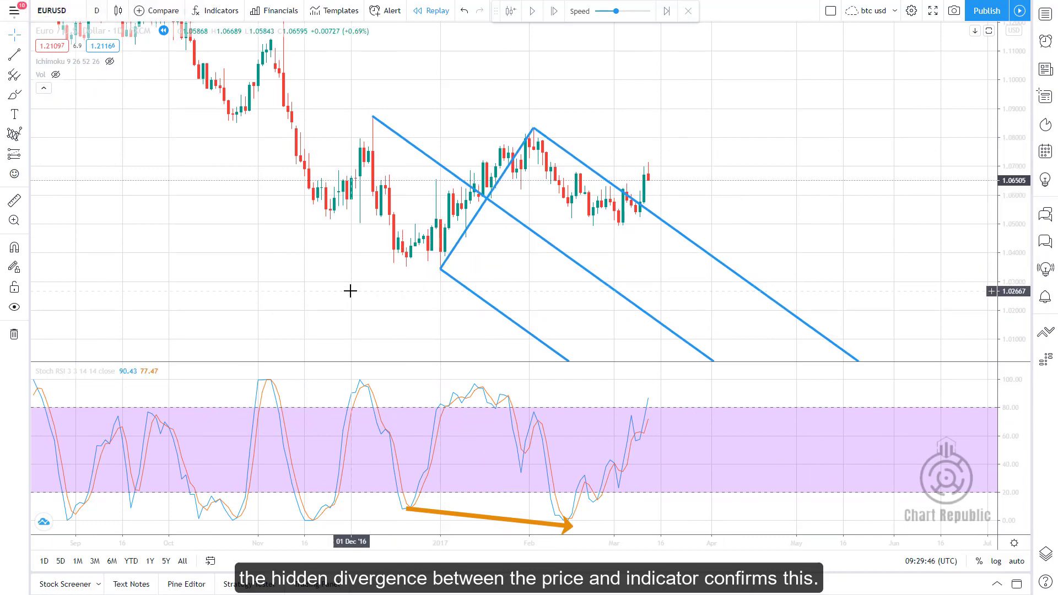
left_click(975, 371)
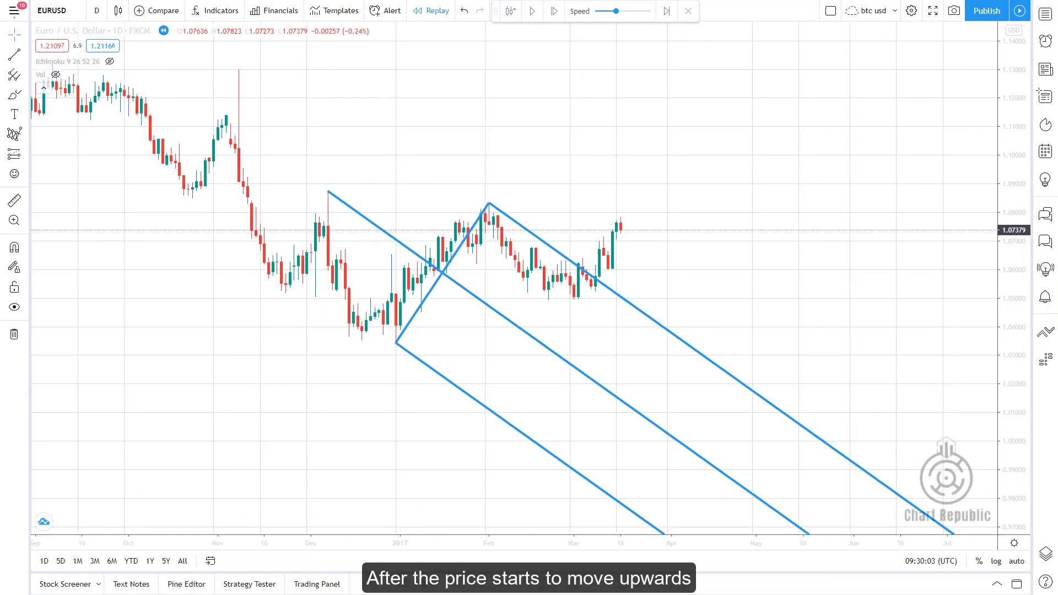
- Draw a pitchfork on the January low, February high and early-March low
left_click(14, 74)
left_click(396, 344)
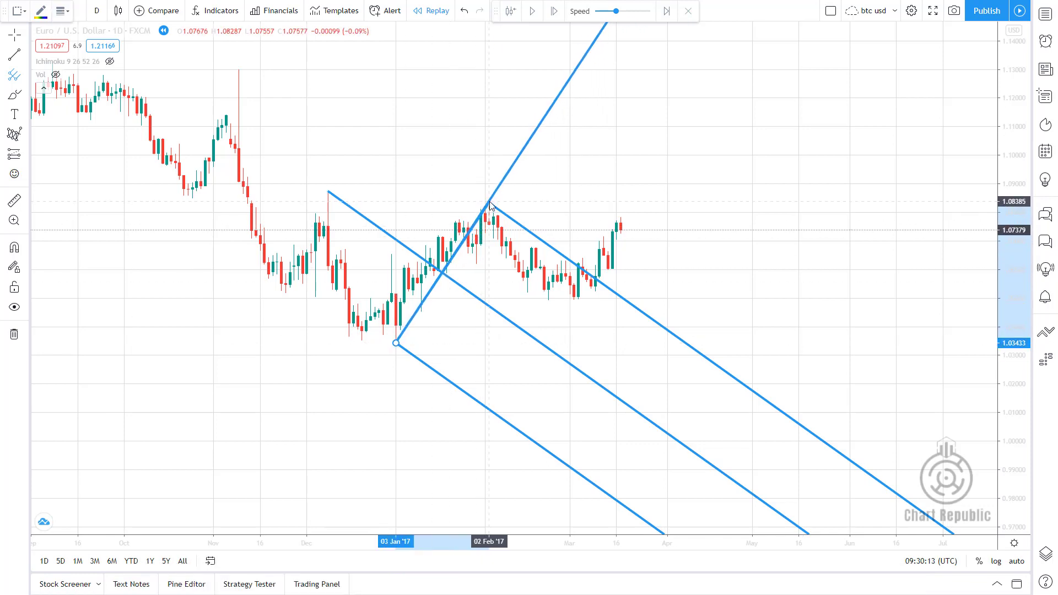
left_click(489, 202)
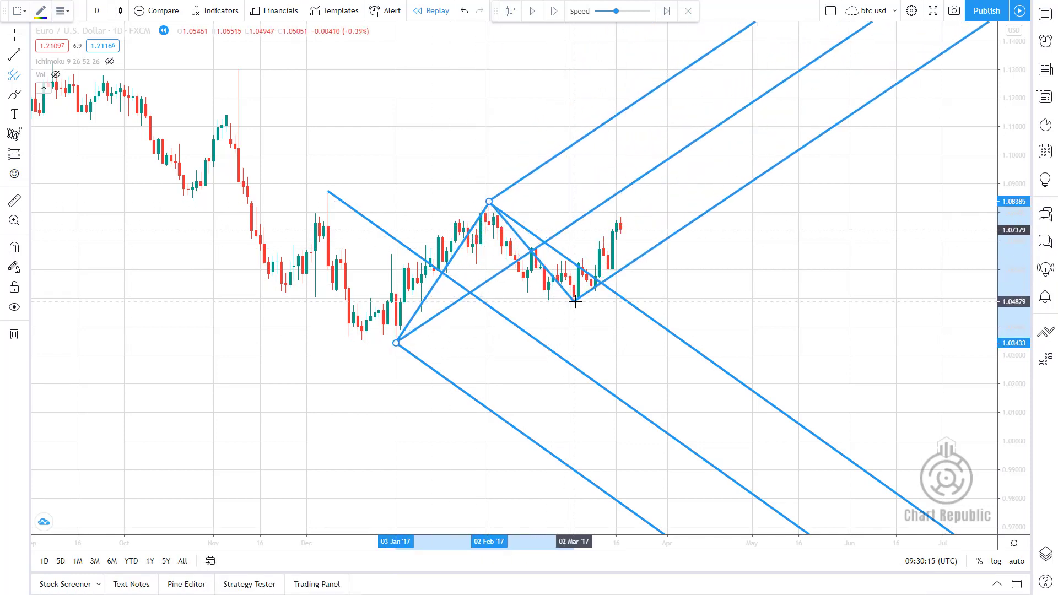
left_click(577, 301)
- Colour the new pitchfork's median and level 1 lines red
double_click(576, 301)
left_click(509, 155)
left_click(529, 189)
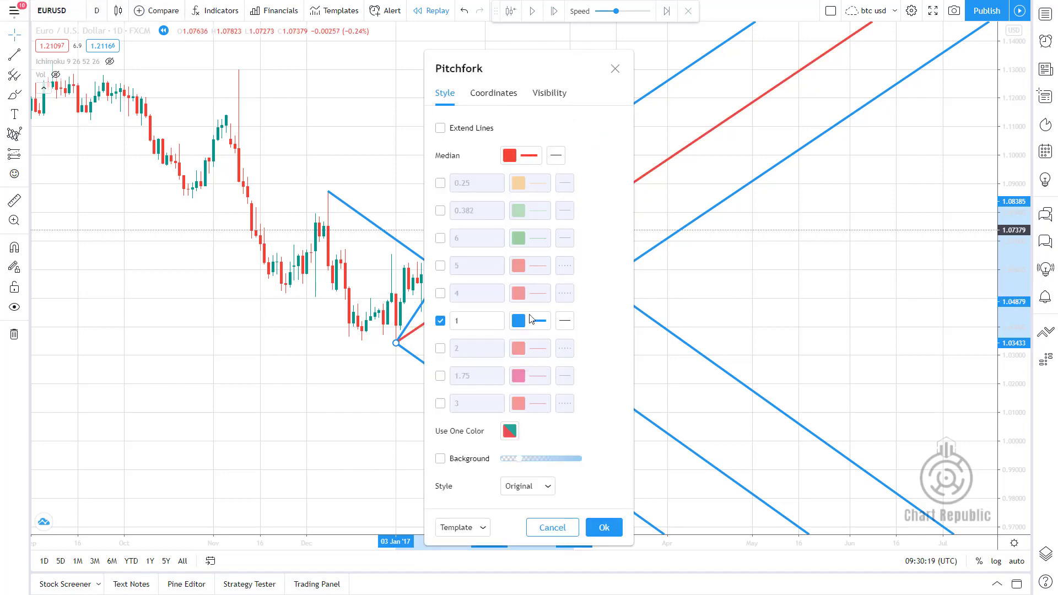
left_click(531, 320)
left_click(524, 355)
left_click(615, 69)
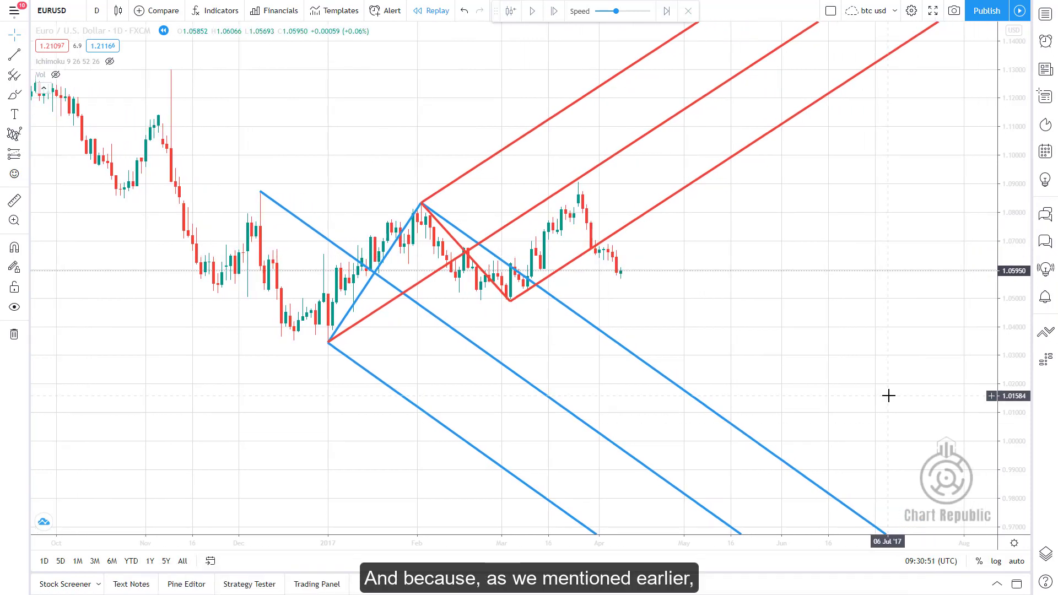
- Change the red pitchfork's style to Modified Schiff
left_click_drag(888, 396, 885, 459)
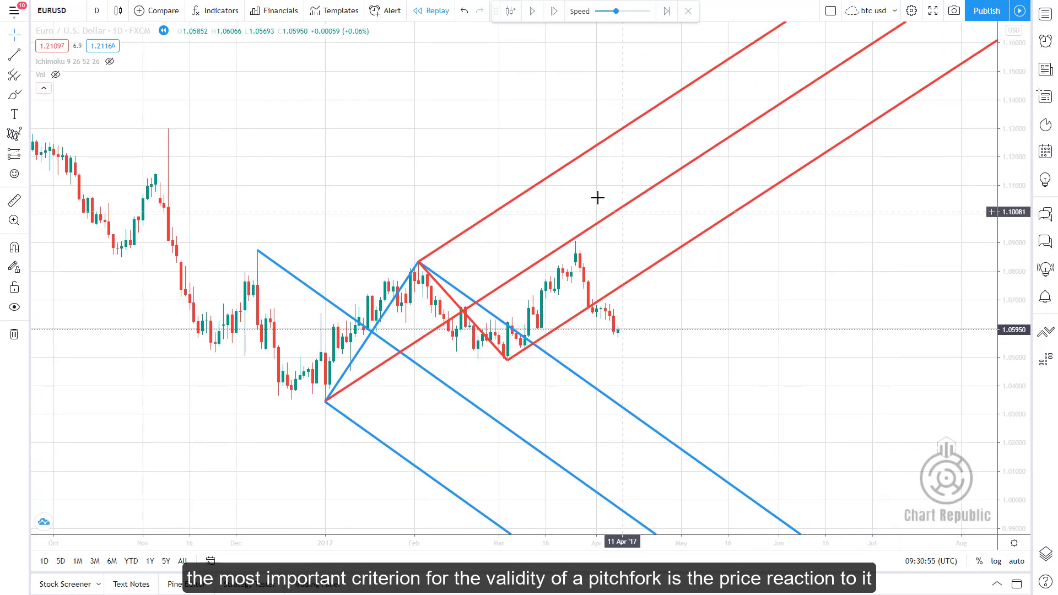
double_click(540, 185)
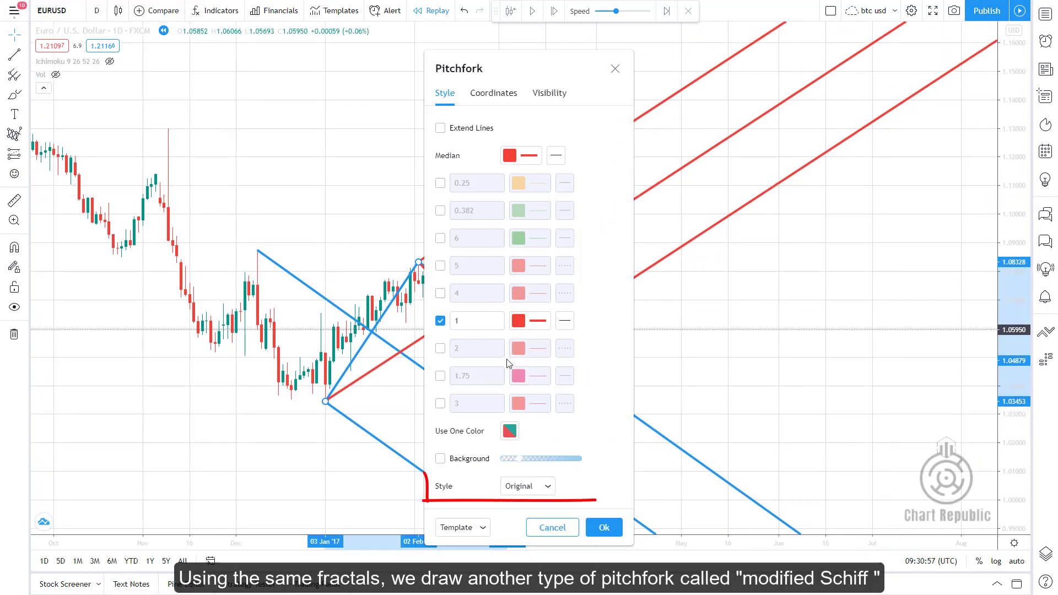
left_click(527, 486)
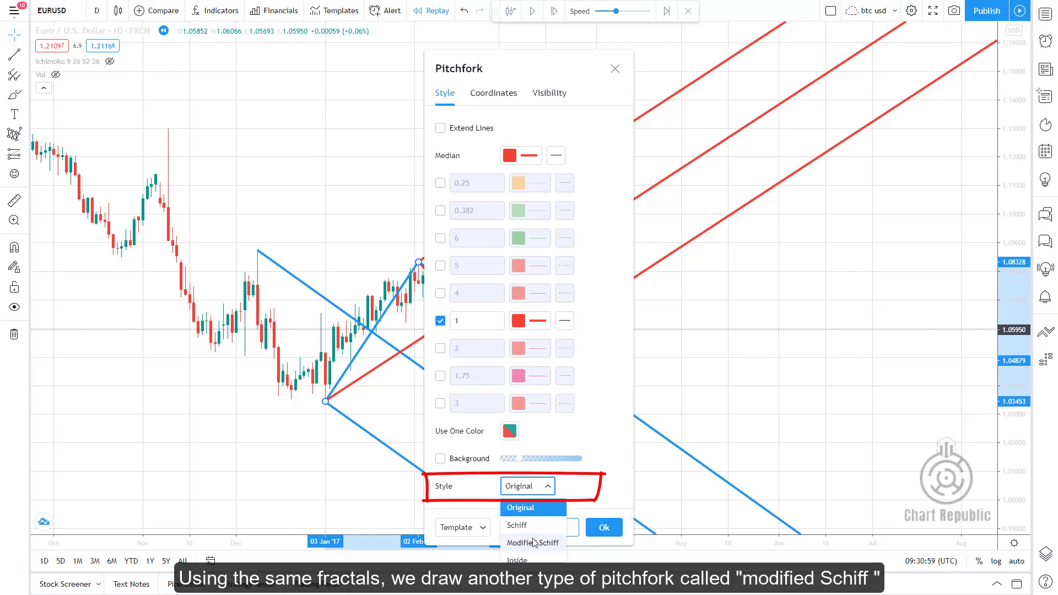
left_click(533, 542)
left_click(603, 527)
left_click(715, 375)
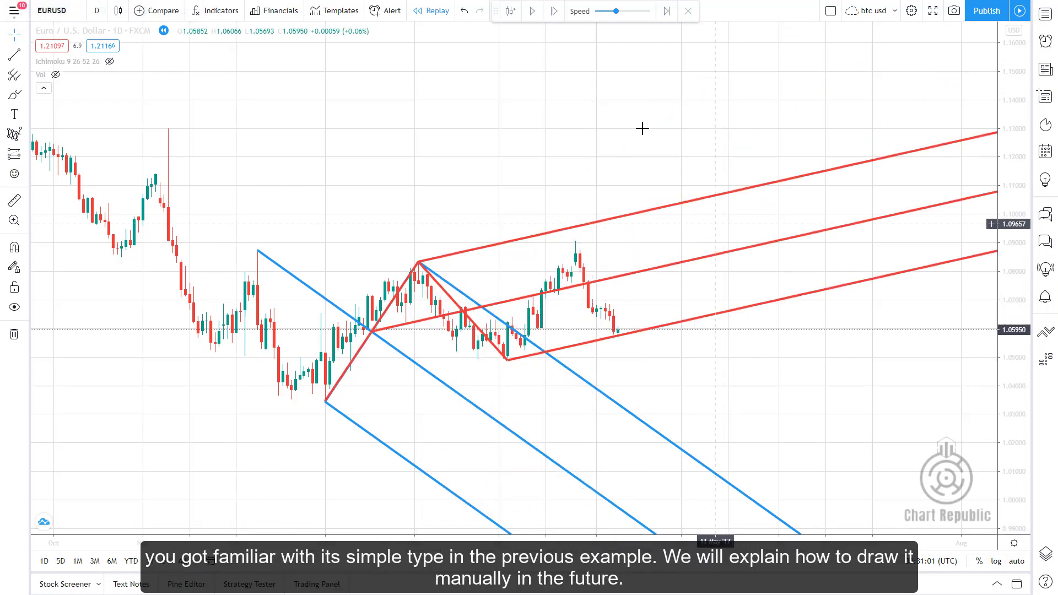
- Replay four more daily candles as price bounces off the lower line to 1.06425
left_click(554, 12)
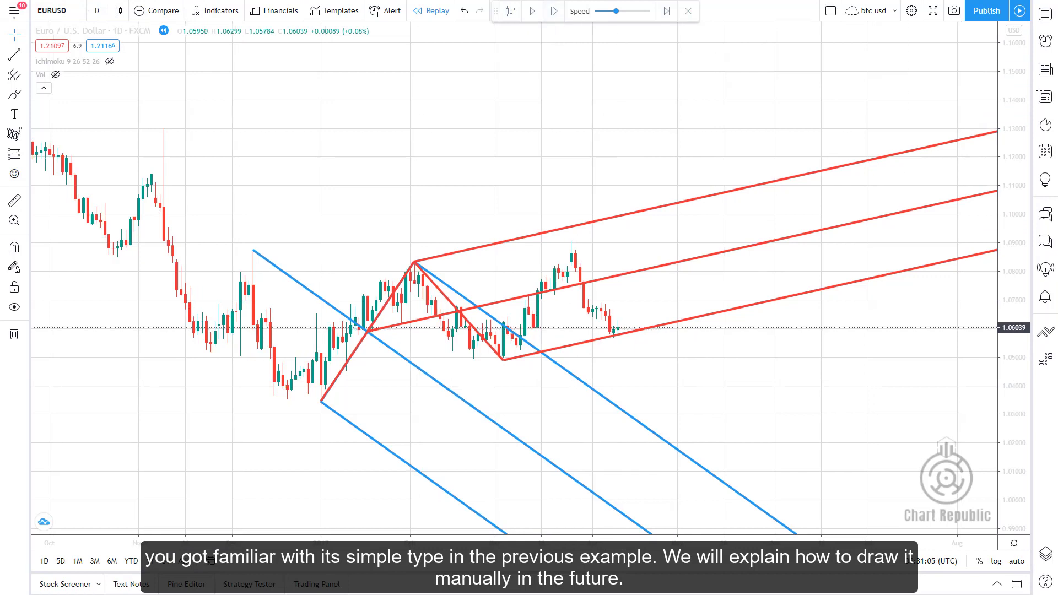
left_click(554, 12)
left_click(553, 12)
left_click(554, 12)
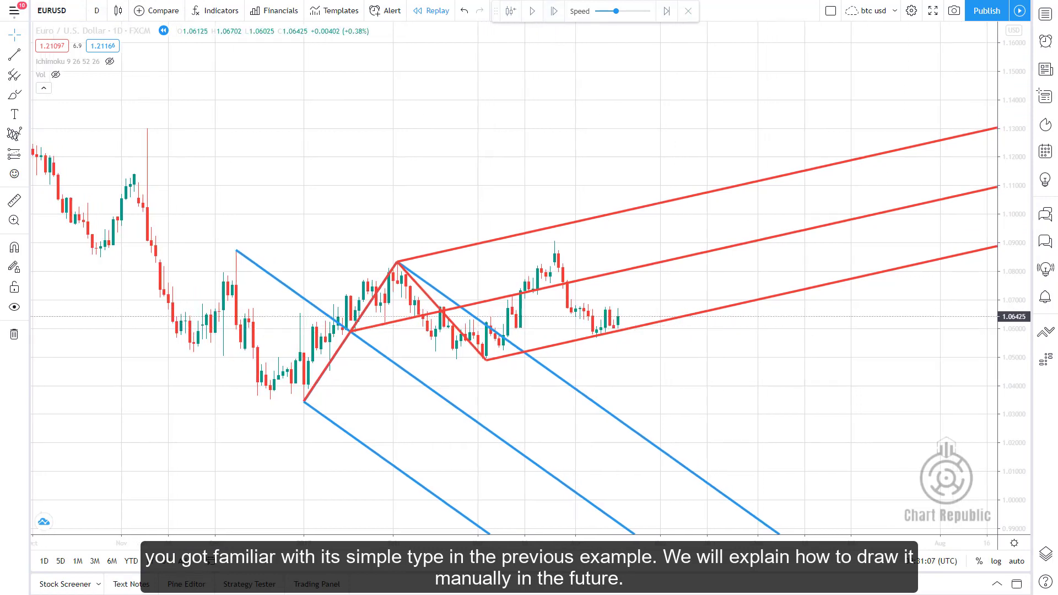
- Step the EURUSD replay forward through mid- and late May 2017
left_click(554, 11)
left_click(553, 11)
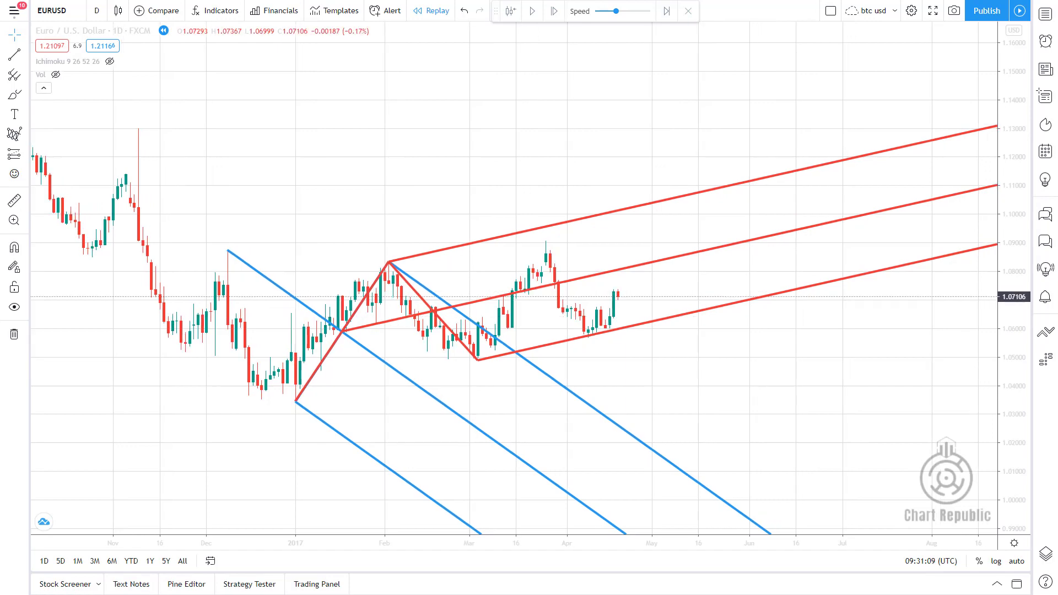
key("shift+Right")
key("shift+Right")
key("shift+Right")
key("shift+Right")
key("shift+Right")
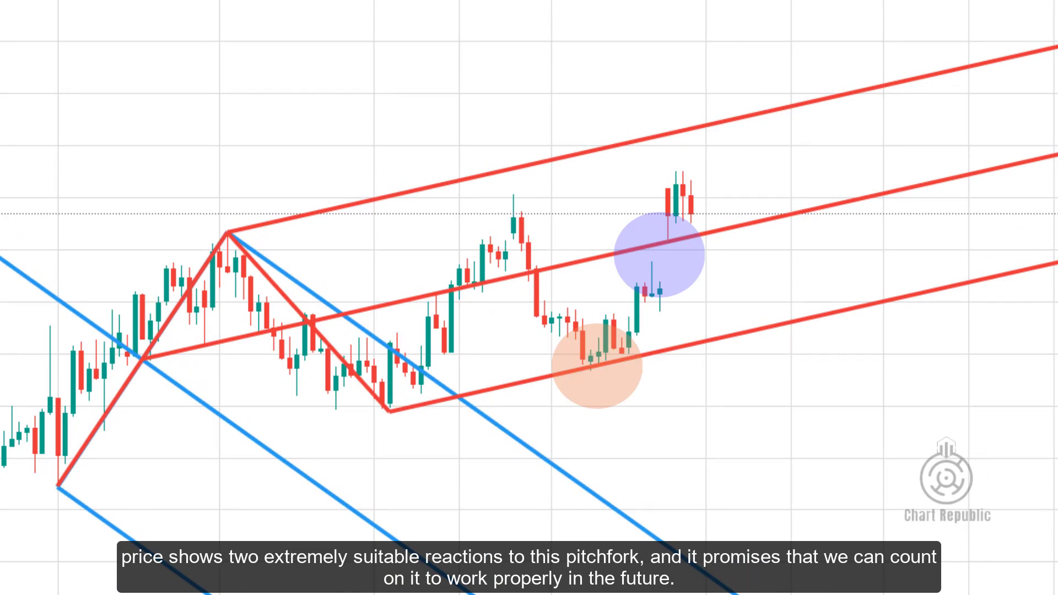
key("shift+Right")
key("shift+Right")
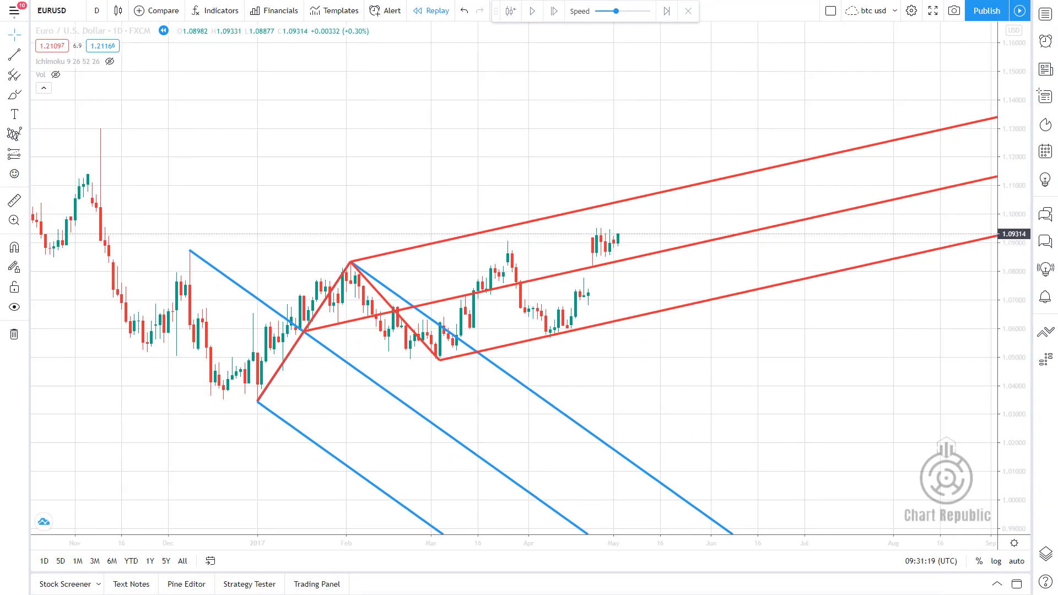
key("shift+Right")
key("shift+Right")
key("shift+Right")
key("shift+Right")
key("shift+Right")
key("shift+Right")
key("shift+Right")
key("shift+Right")
key("shift+Right")
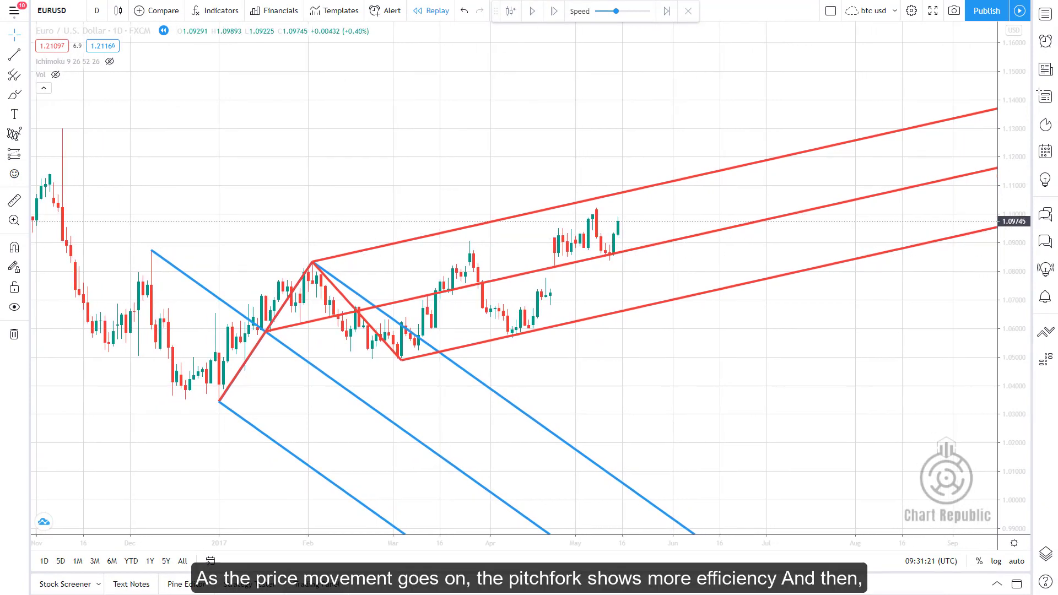
key("shift+Right")
key("shift+Right")
key("shift+Right")
key("shift+Right")
key("shift+Right")
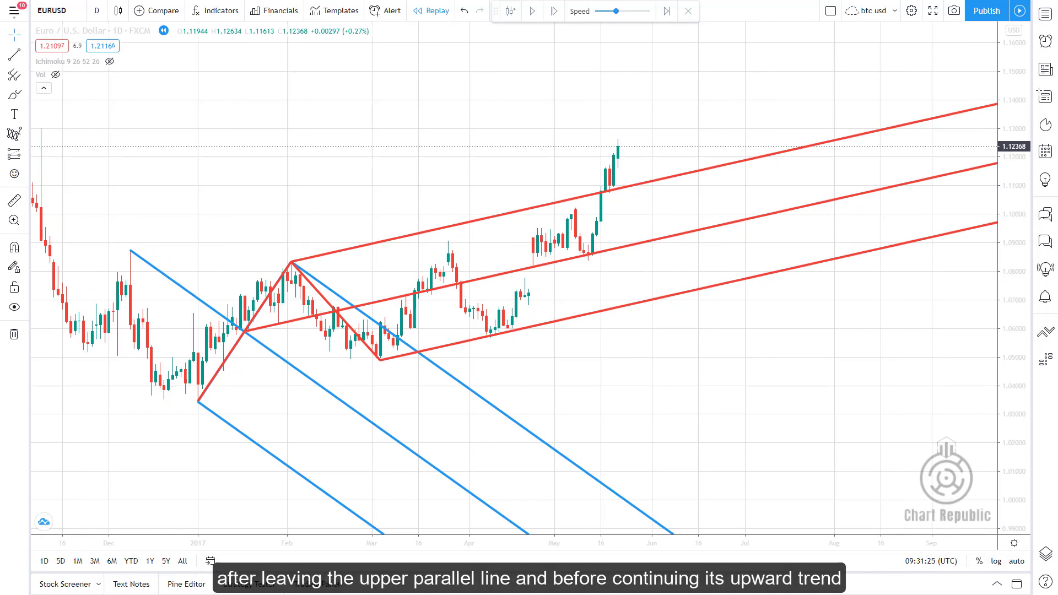
key("shift+Right")
key("shift+Right")
key("shift+Right")
key("shift+Right")
key("shift+Right")
key("shift+Right")
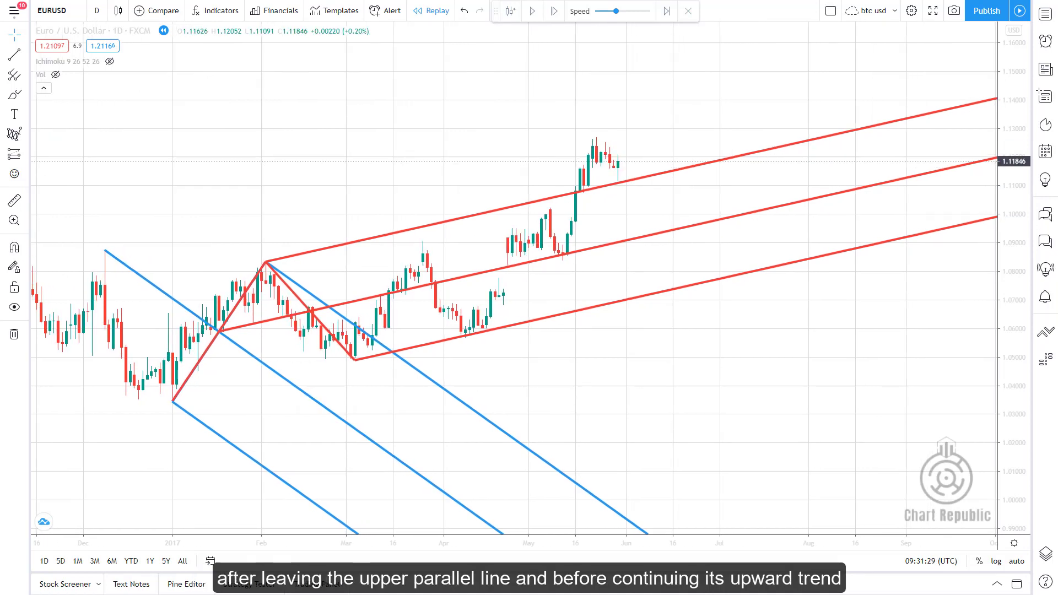
- Replay the rally above the red upper parallel and its retest to 1.16452, then pan back
key("shift+Right")
key("shift+Right")
key("shift+Right")
key("shift+Right")
key("shift+Right")
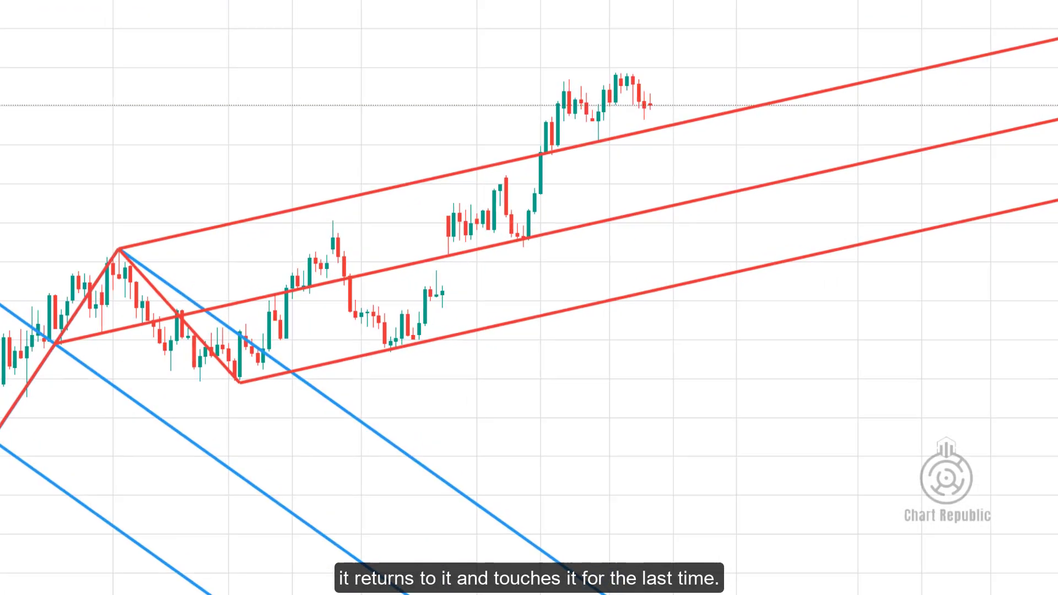
key("shift+Right")
key("shift+Right")
key("shift+Right")
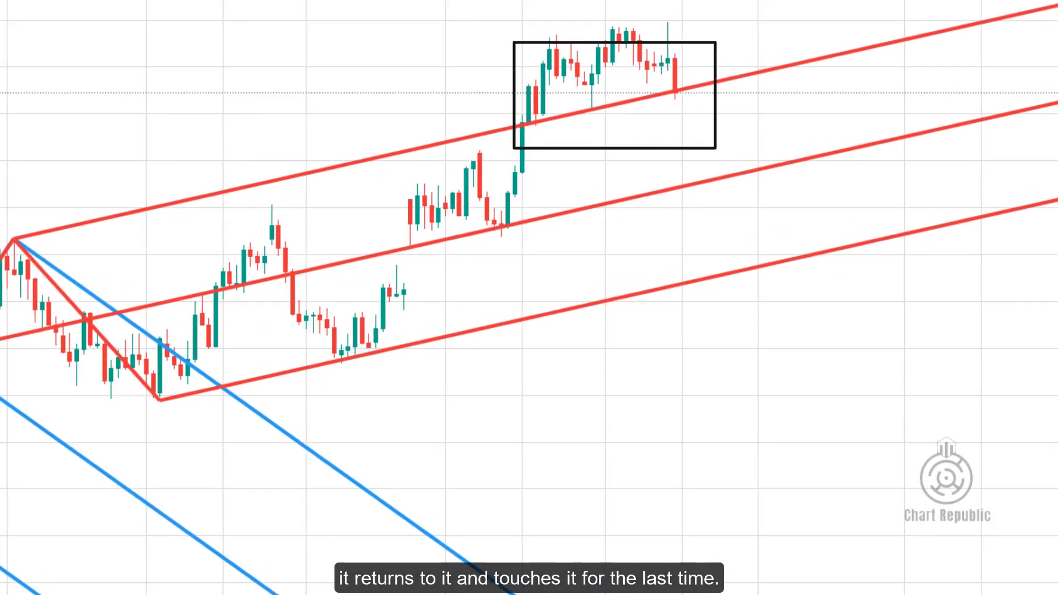
key("shift+Right")
key("shift+Right")
key("shift+Right")
key("shift+Right")
key("shift+Right")
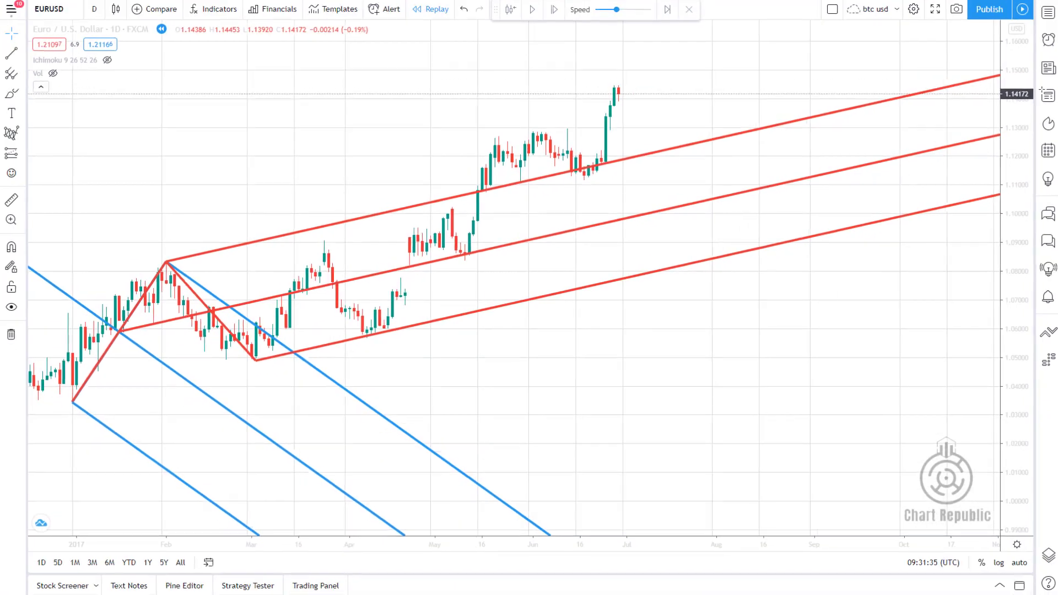
key("shift+Right")
key("shift+Right")
key("shift+Right")
key("shift+Right")
key("shift+Right")
key("shift+Right")
key("shift+Right")
key("shift+Right")
key("shift+Right")
key("shift+Right")
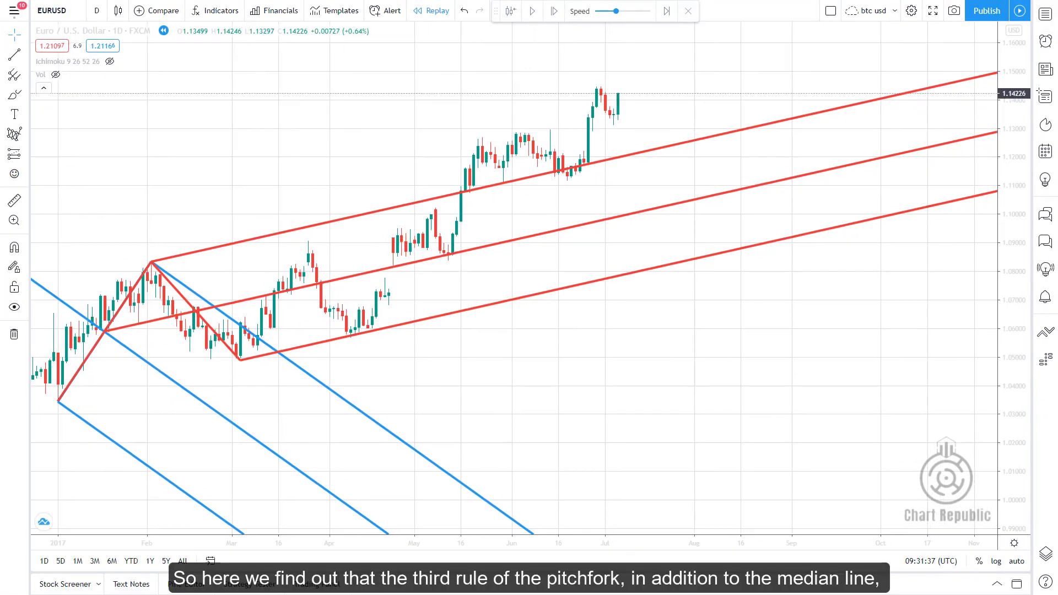
key("shift+Right")
key("shift+Right")
key("shift+Right")
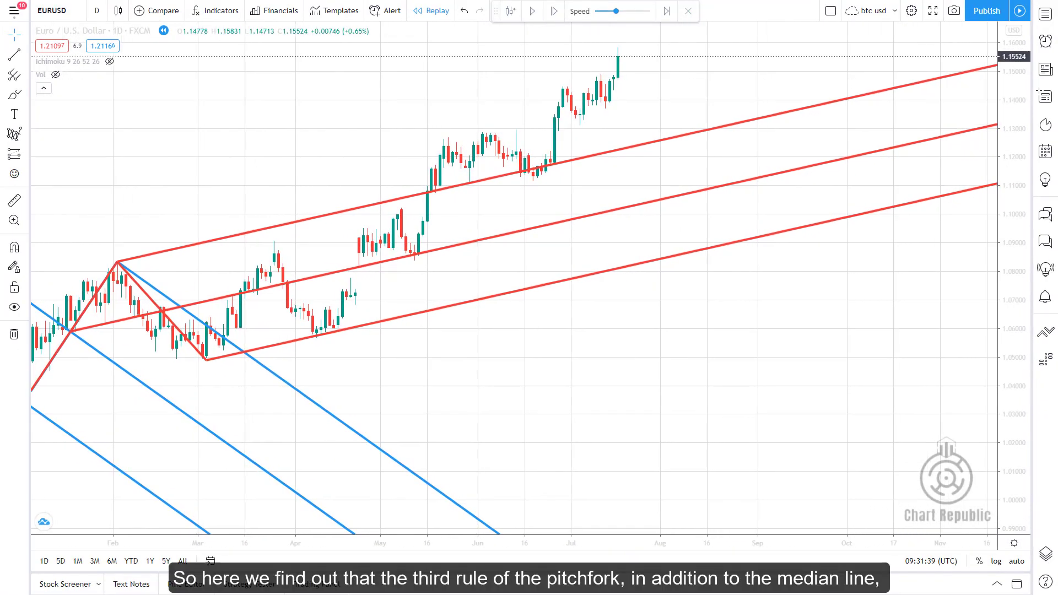
key("shift+Right")
key("shift+Right")
key("shift+Right")
key("shift+Right")
key("shift+Right")
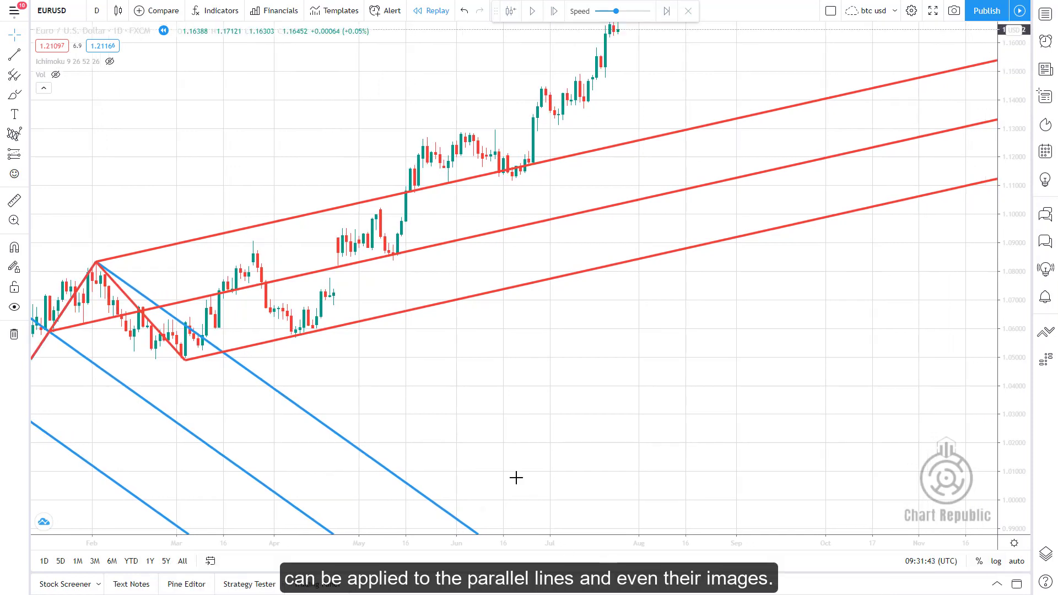
left_click_drag(513, 448, 725, 456)
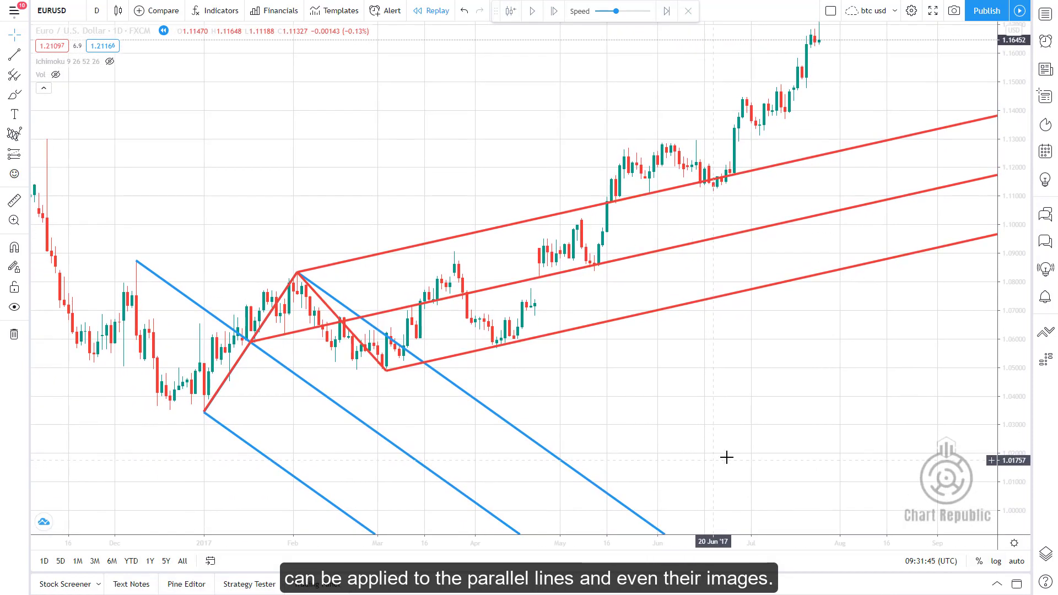